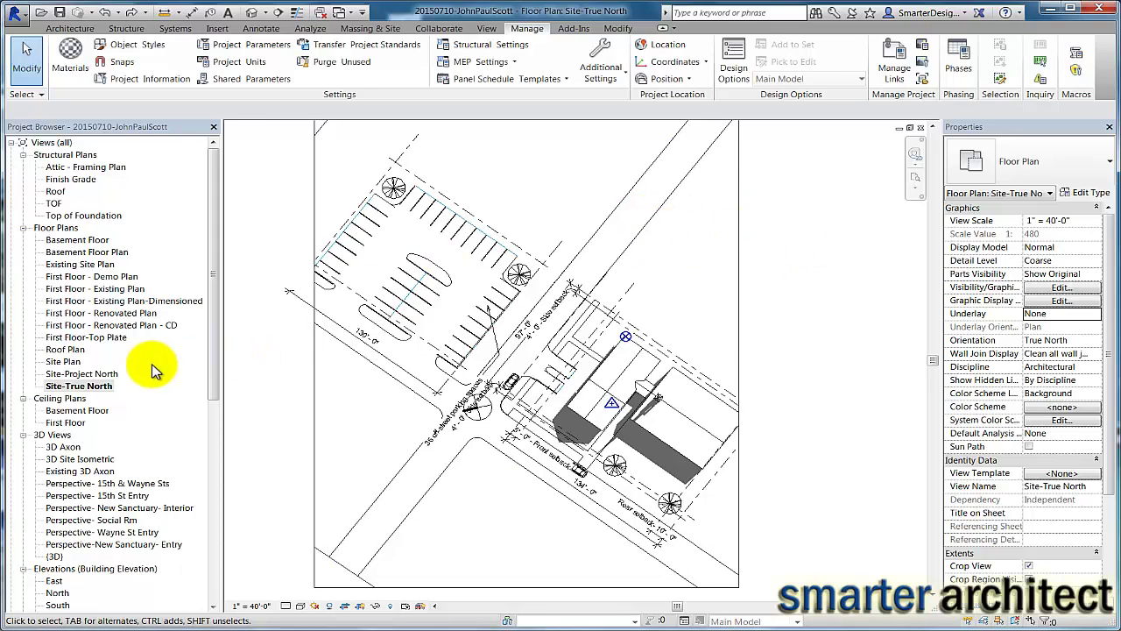
# Step: Open the Site-Project North plan, zoom out, then switch to the Site-True North plan
pyautogui.doubleClick(110, 374)
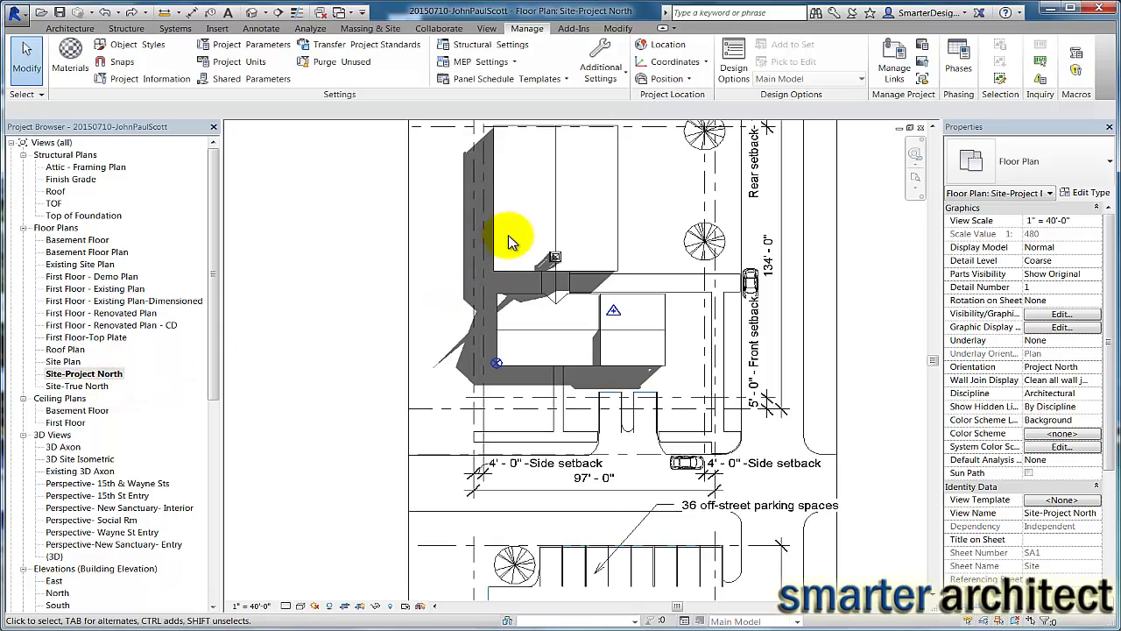
pyautogui.scroll(-1, 510, 247)
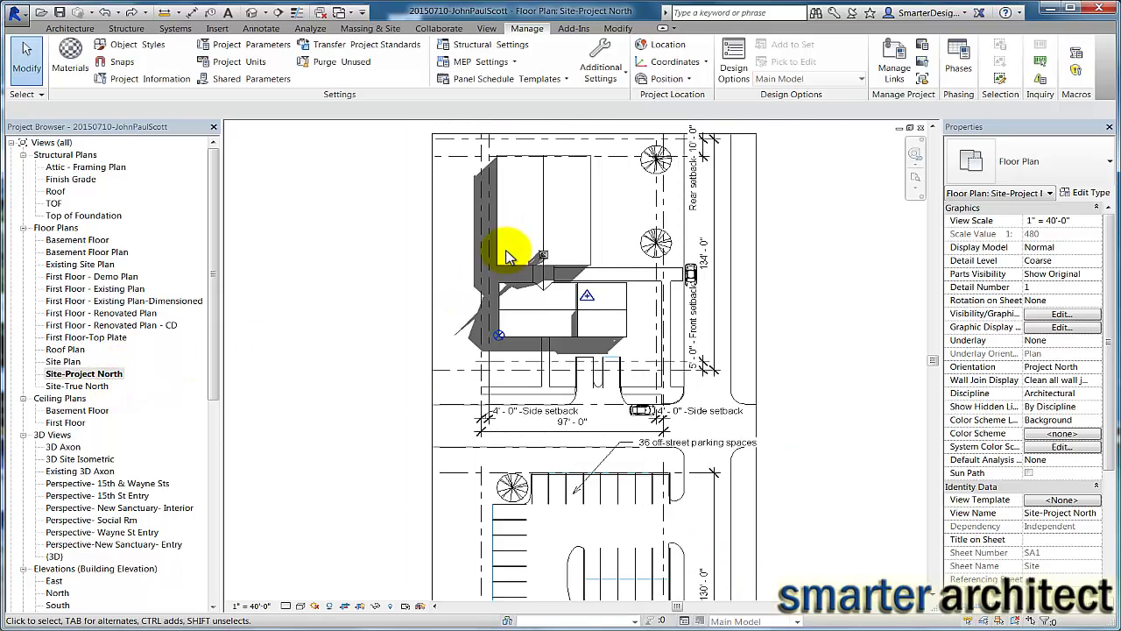
pyautogui.scroll(-1, 508, 289)
pyautogui.scroll(-1, 515, 392)
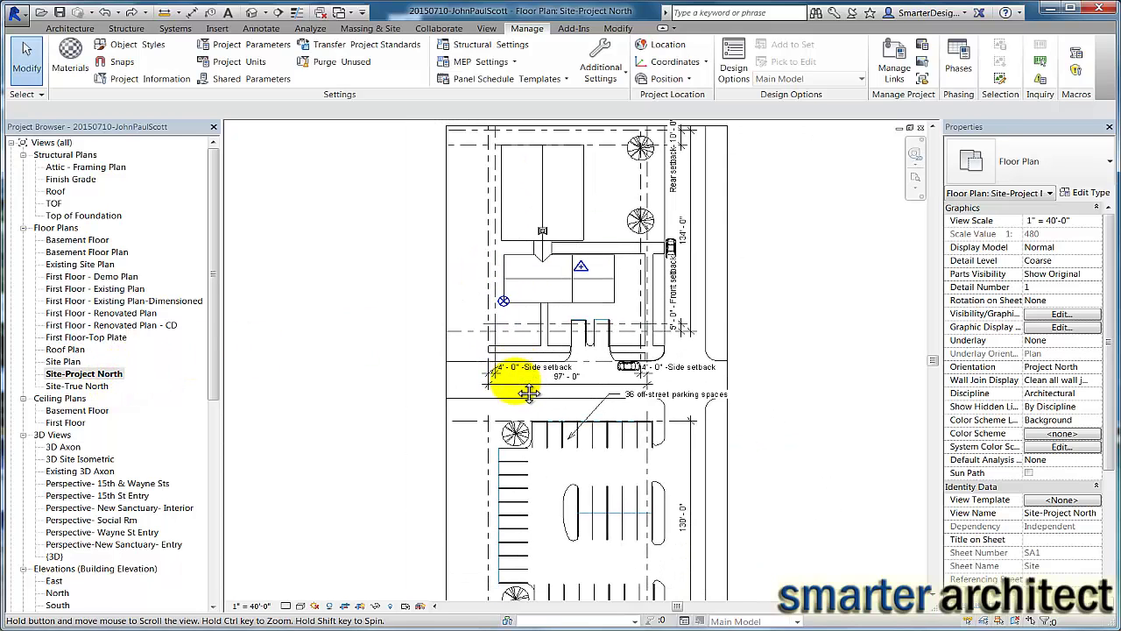
pyautogui.doubleClick(93, 386)
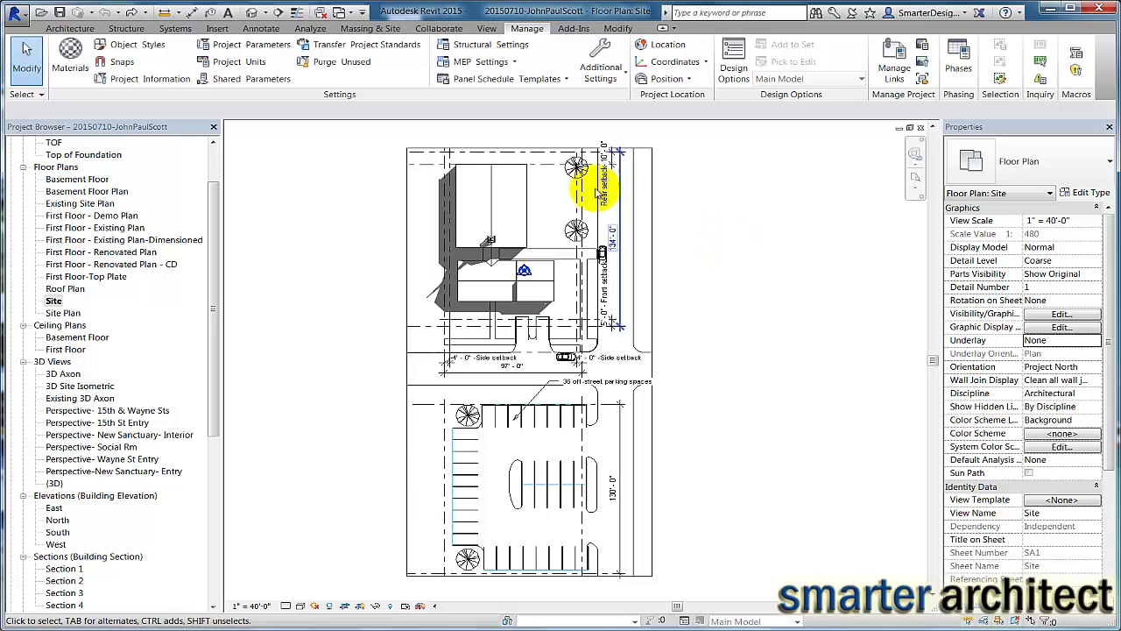
pyautogui.scroll(2, 371, 251)
pyautogui.scroll(-2, 443, 268)
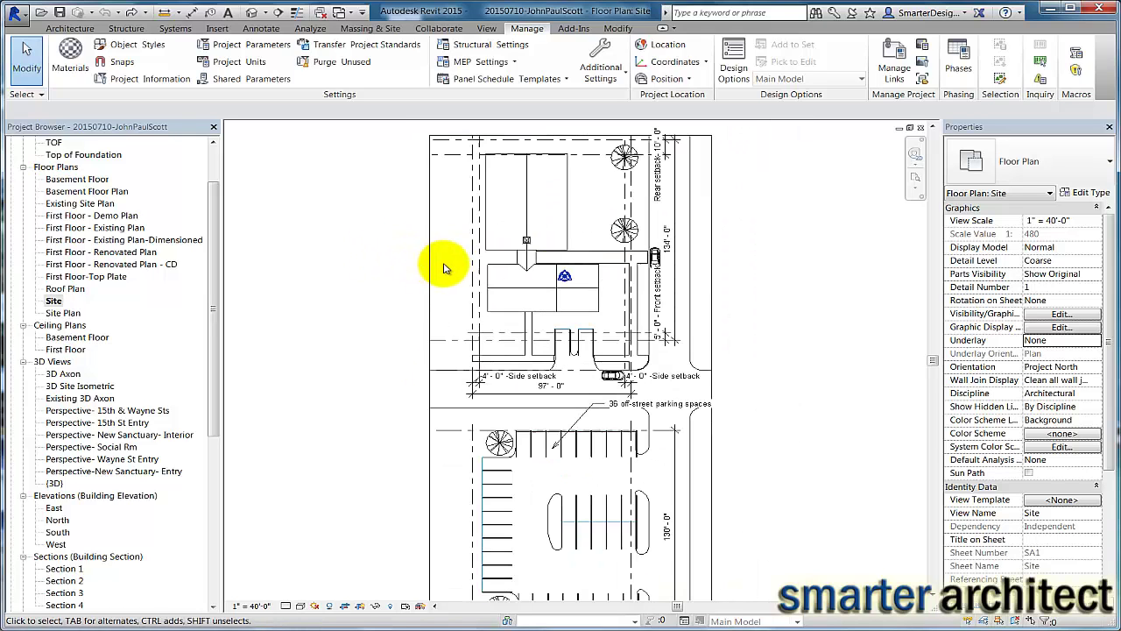
pyautogui.moveTo(464, 268); pyautogui.dragTo(491, 251, button='middle')
pyautogui.scroll(1, 465, 170)
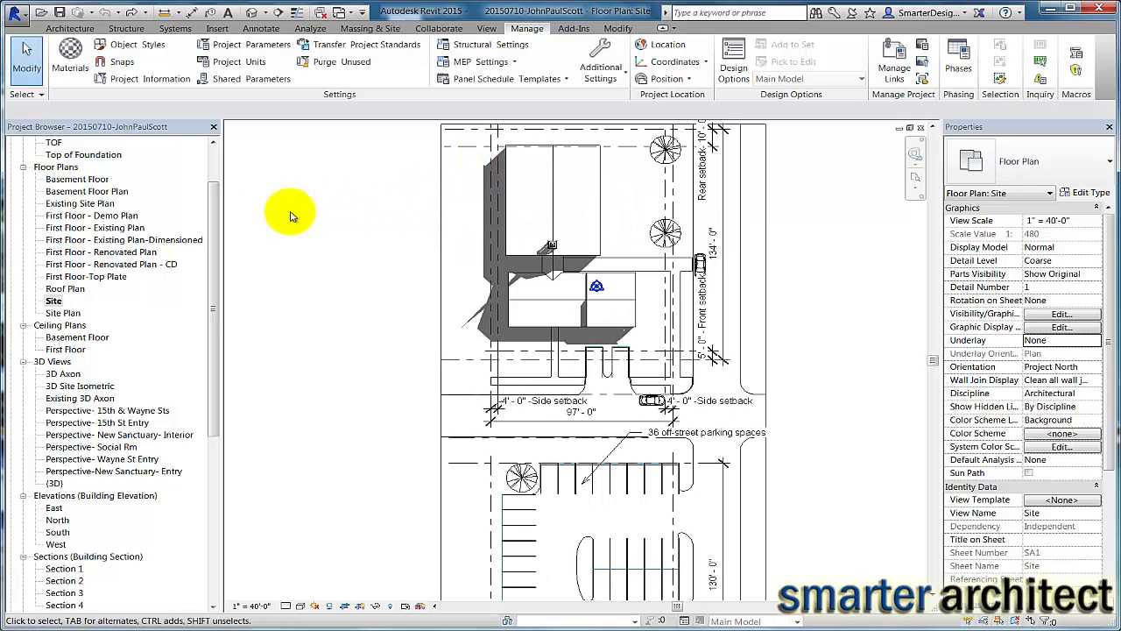
# Step: Rename the Site floor plan to Site-Project North
pyautogui.rightClick(54, 302)
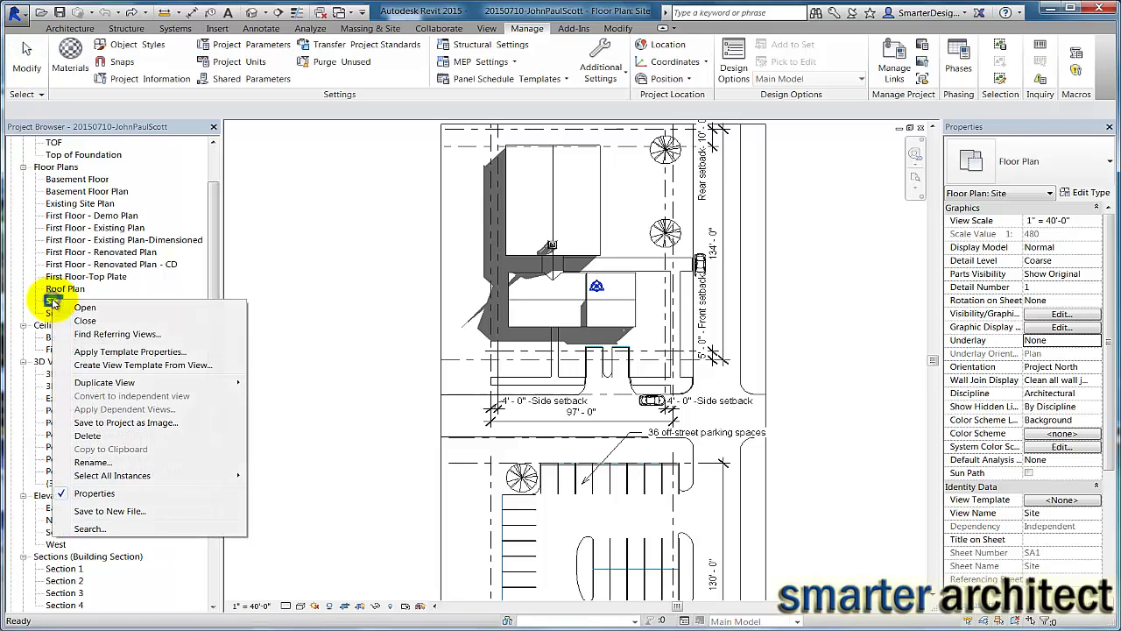
pyautogui.click(121, 462)
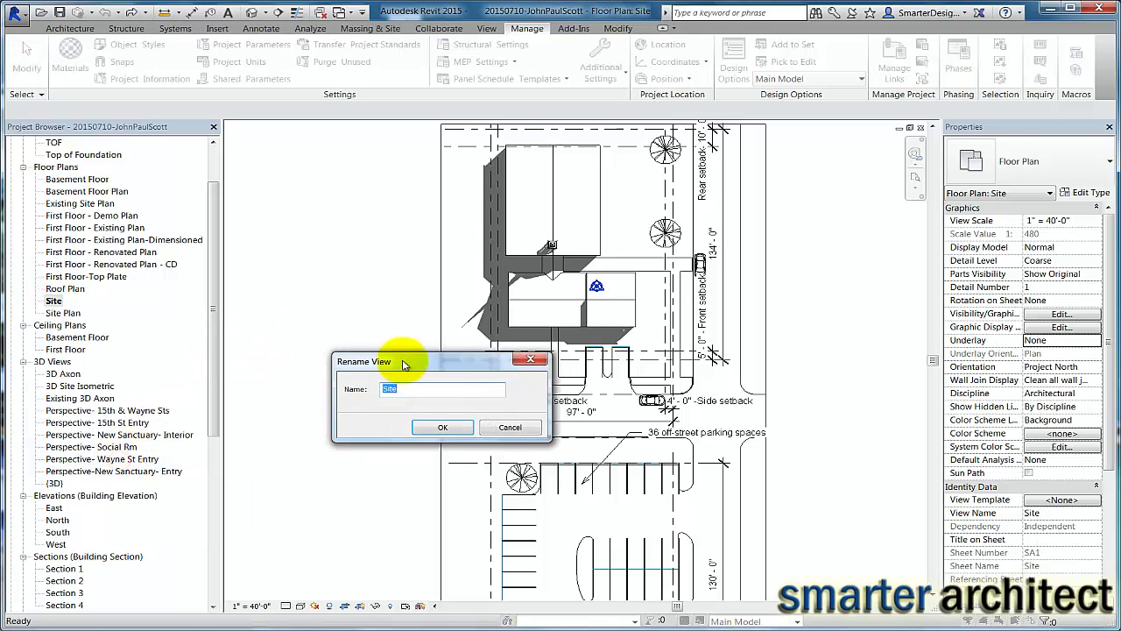
pyautogui.click(433, 386)
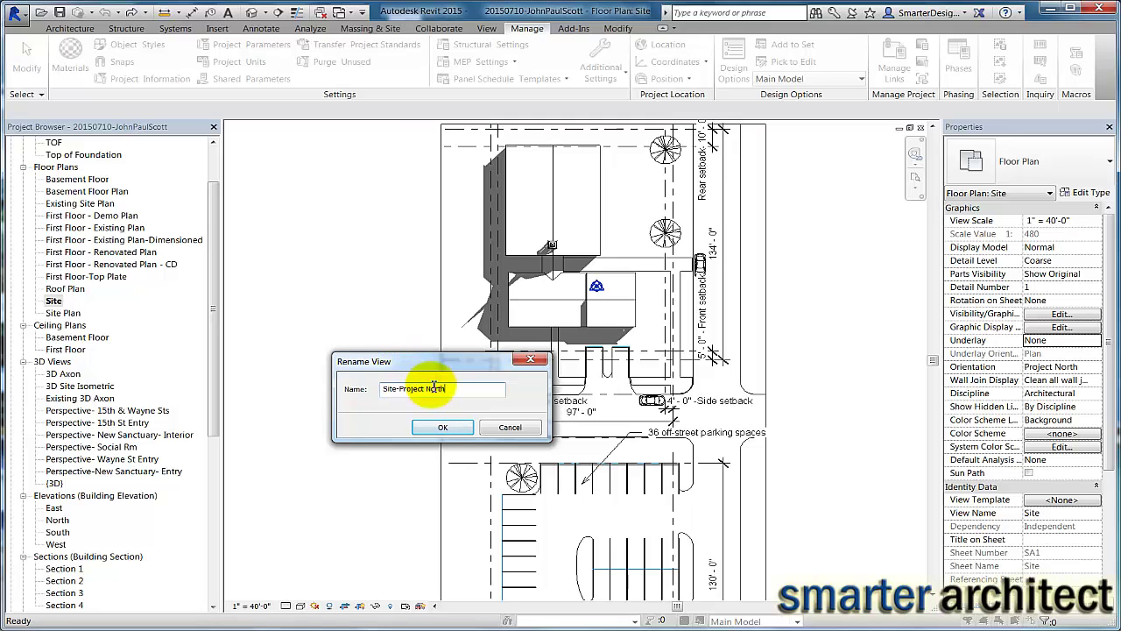
pyautogui.press('Return')
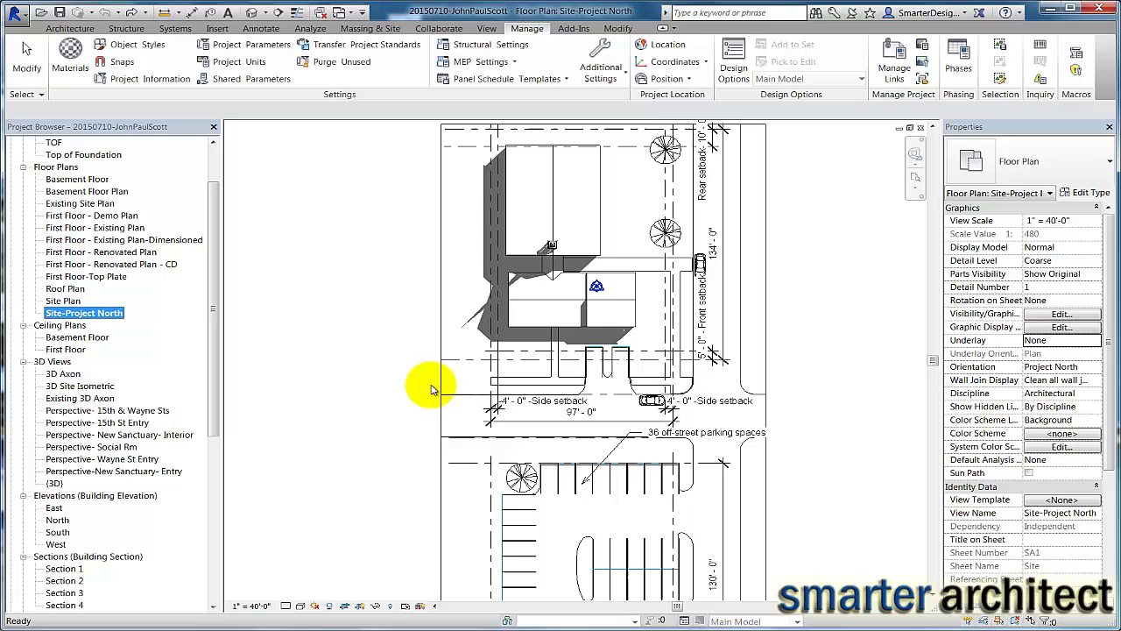
# Step: Duplicate Site-Project North with detailing and rename the copy Site-True North
pyautogui.rightClick(107, 319)
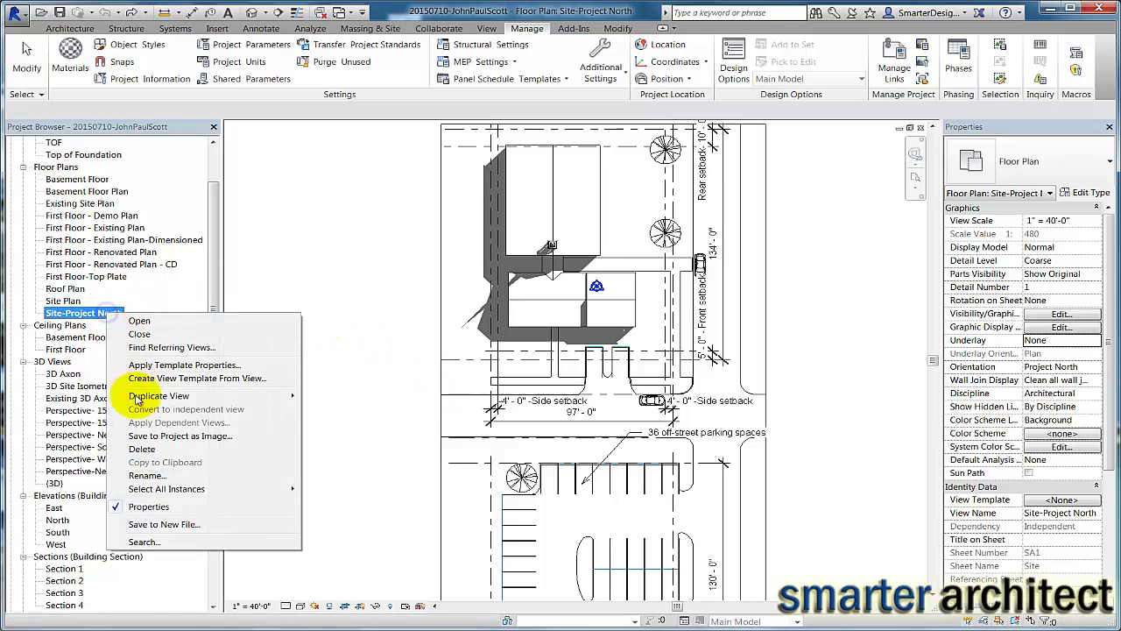
pyautogui.moveTo(292, 399)
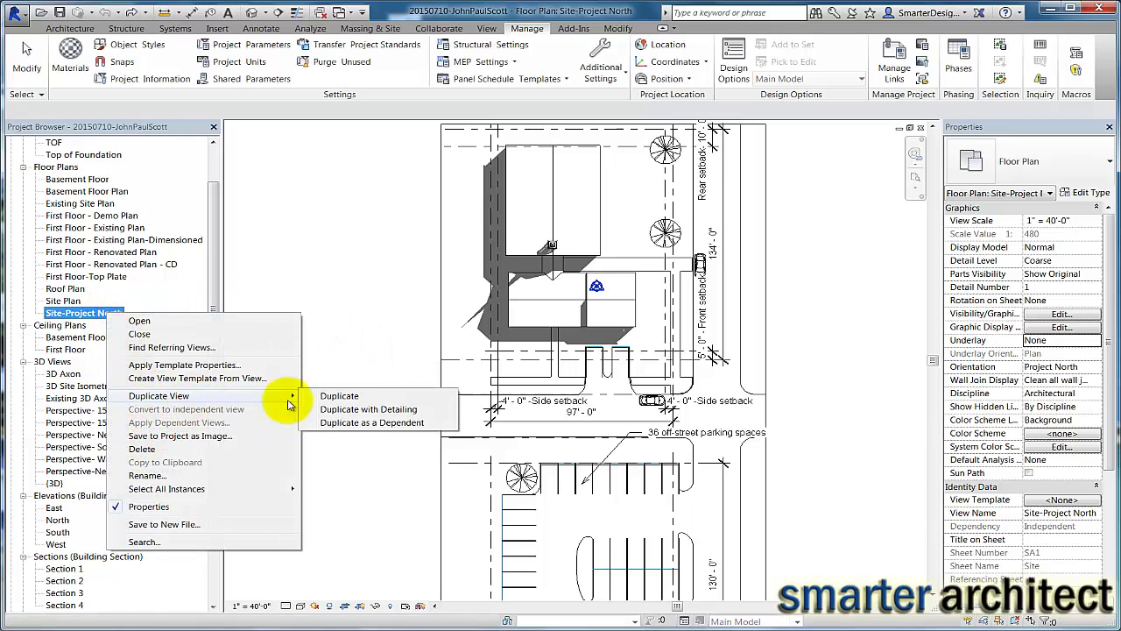
pyautogui.click(364, 408)
pyautogui.rightClick(140, 325)
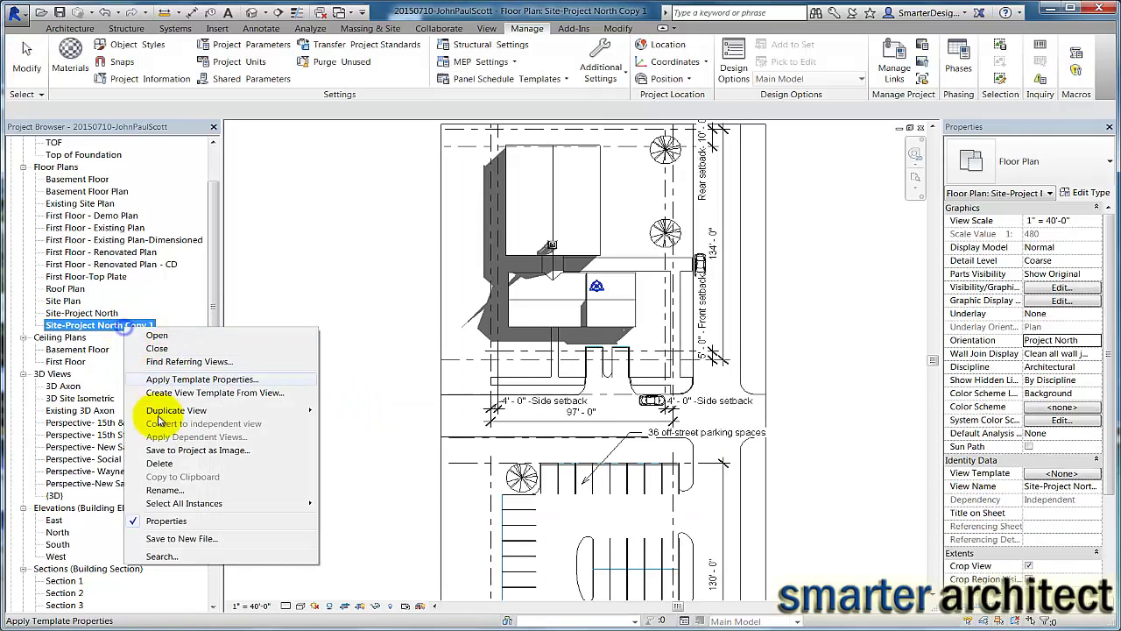
pyautogui.click(180, 490)
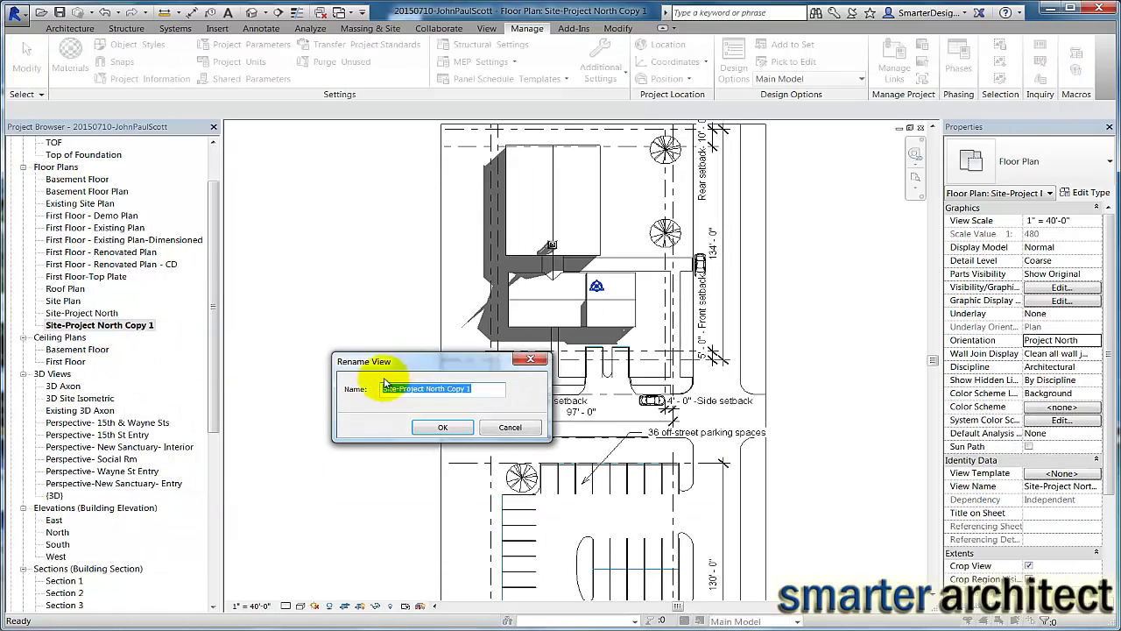
pyautogui.moveTo(399, 389); pyautogui.dragTo(435, 388)
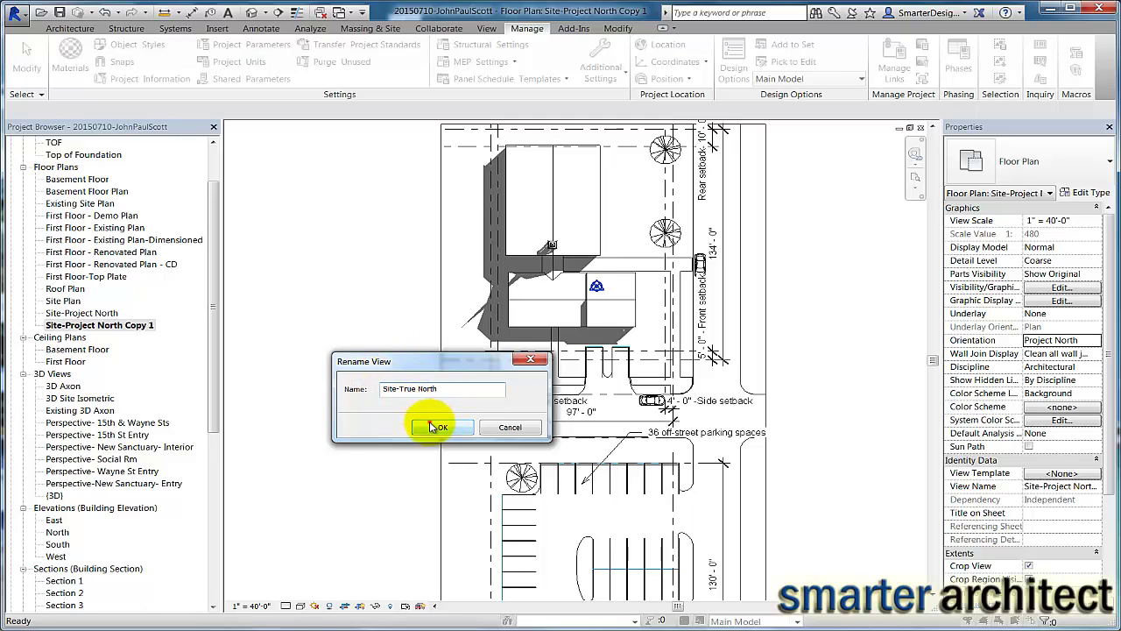
pyautogui.click(431, 427)
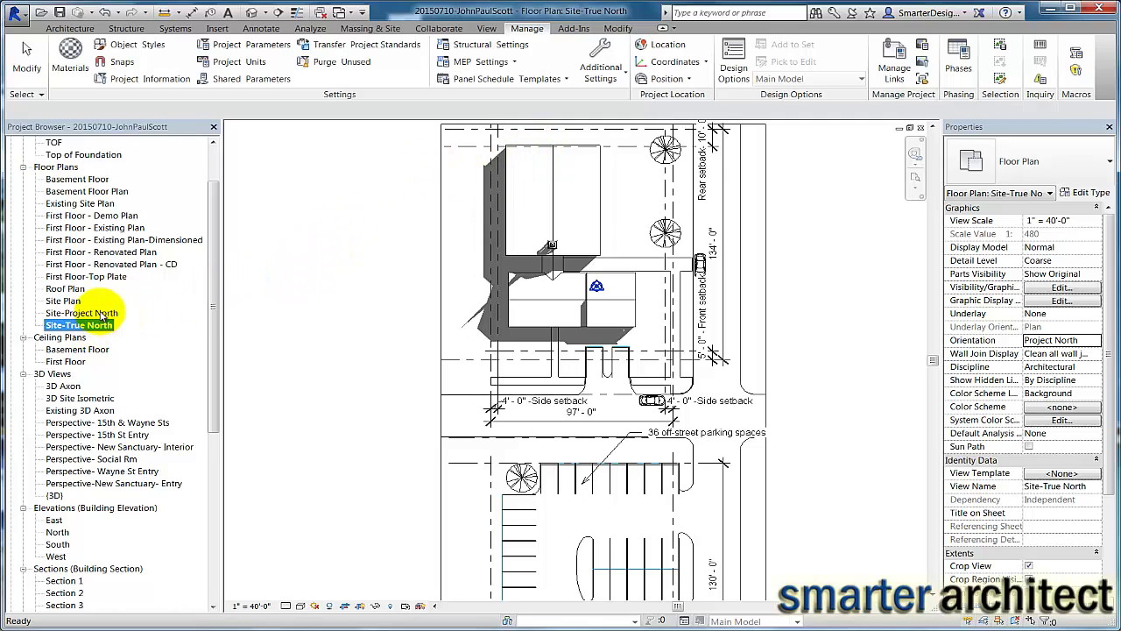
# Step: Set the Site-True North view's Orientation property to True North
pyautogui.doubleClick(102, 313)
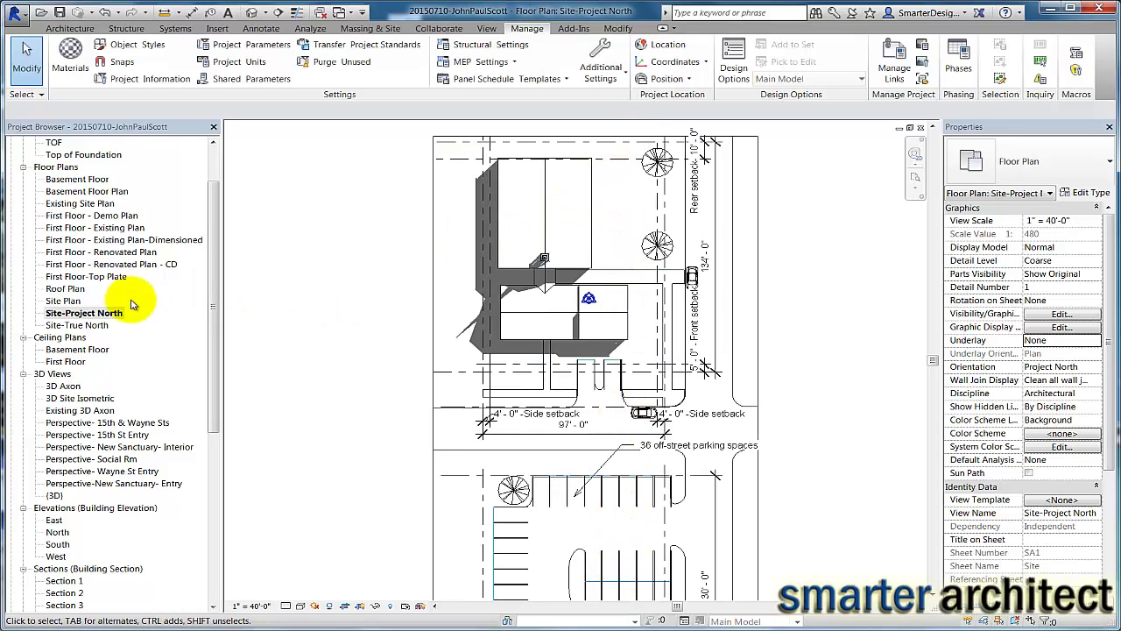
pyautogui.doubleClick(82, 326)
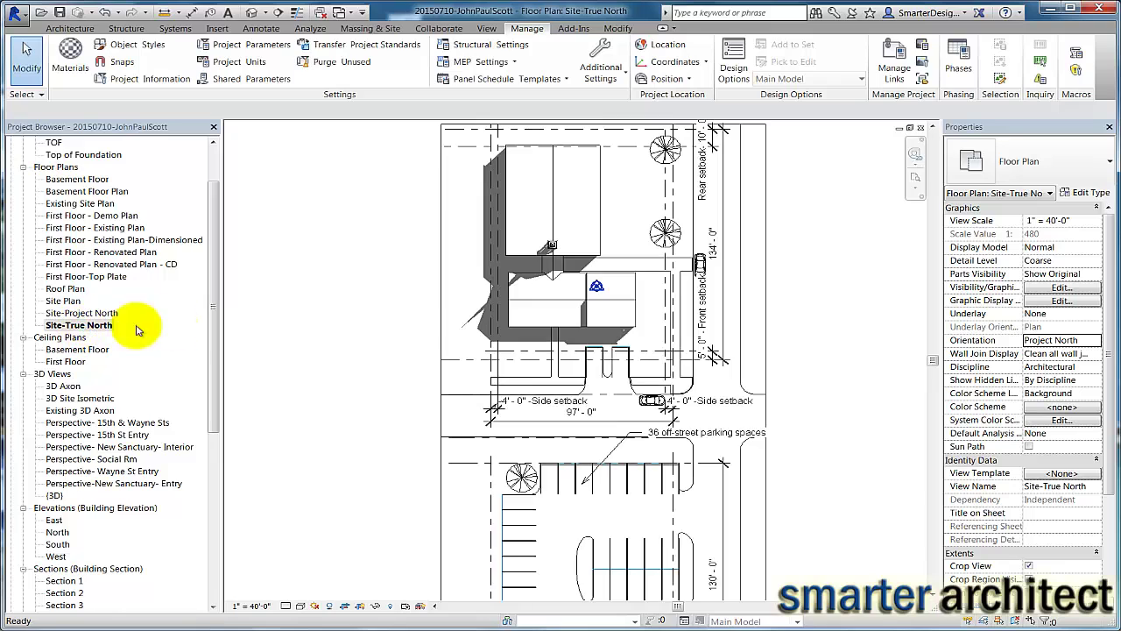
pyautogui.click(1095, 342)
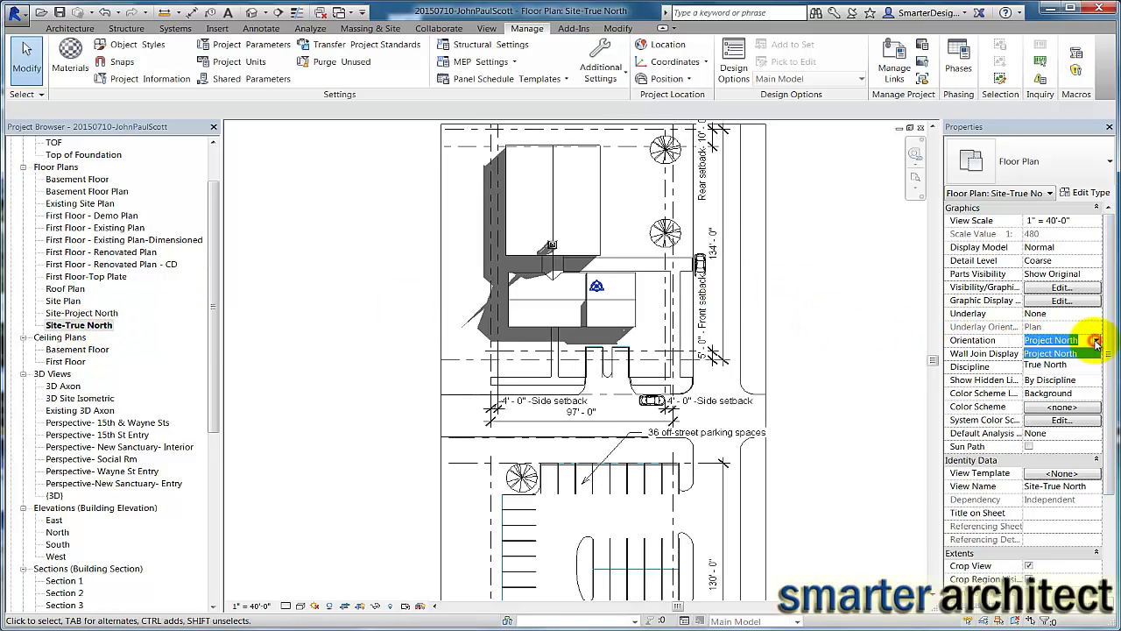
pyautogui.click(1049, 368)
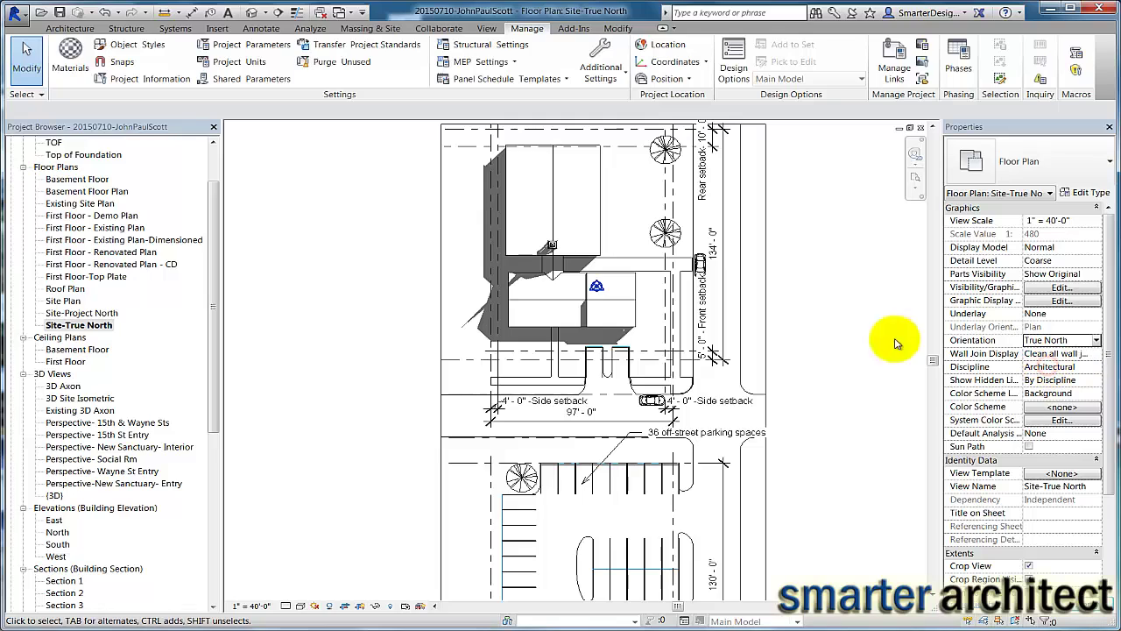
pyautogui.click(810, 317)
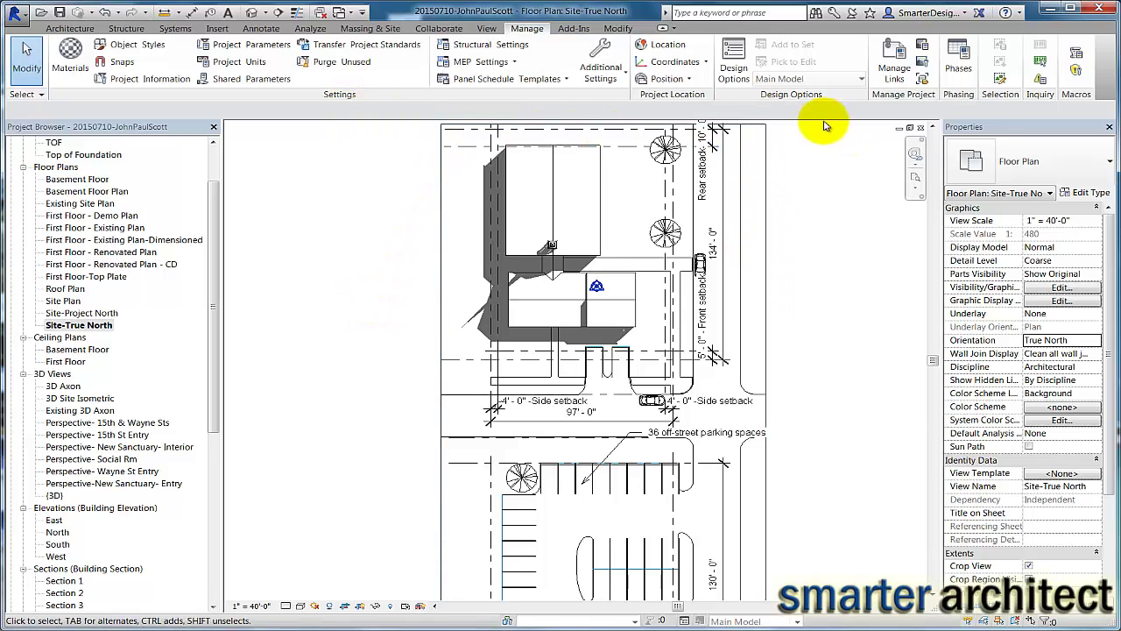
# Step: Place a north arrow symbol beside the side setback label, rotating it on placement
pyautogui.click(259, 30)
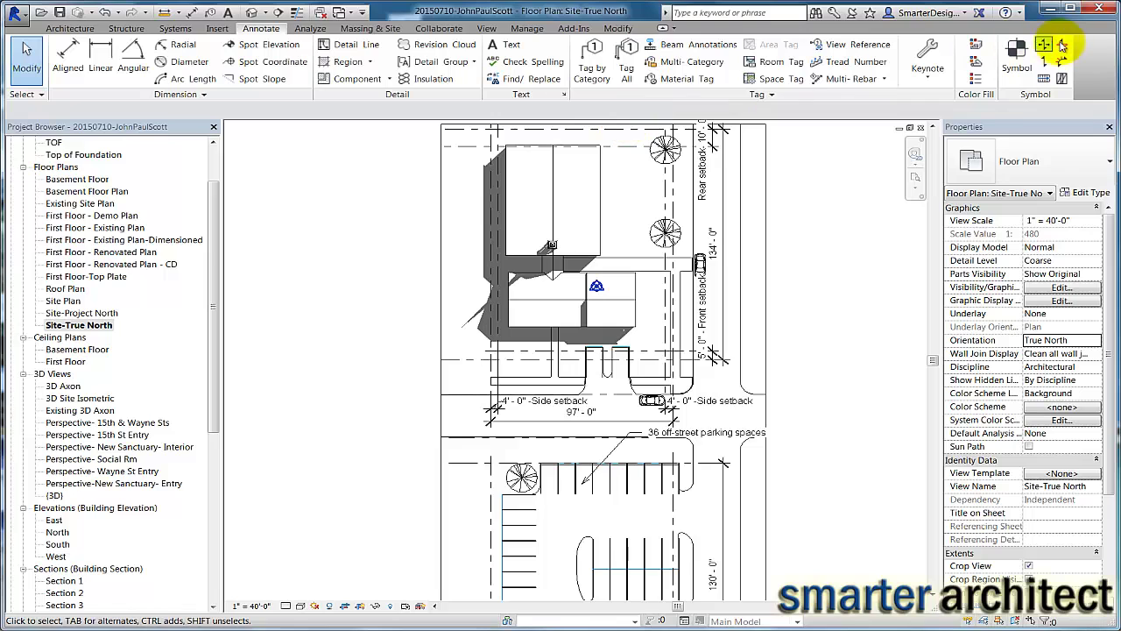
pyautogui.click(1018, 58)
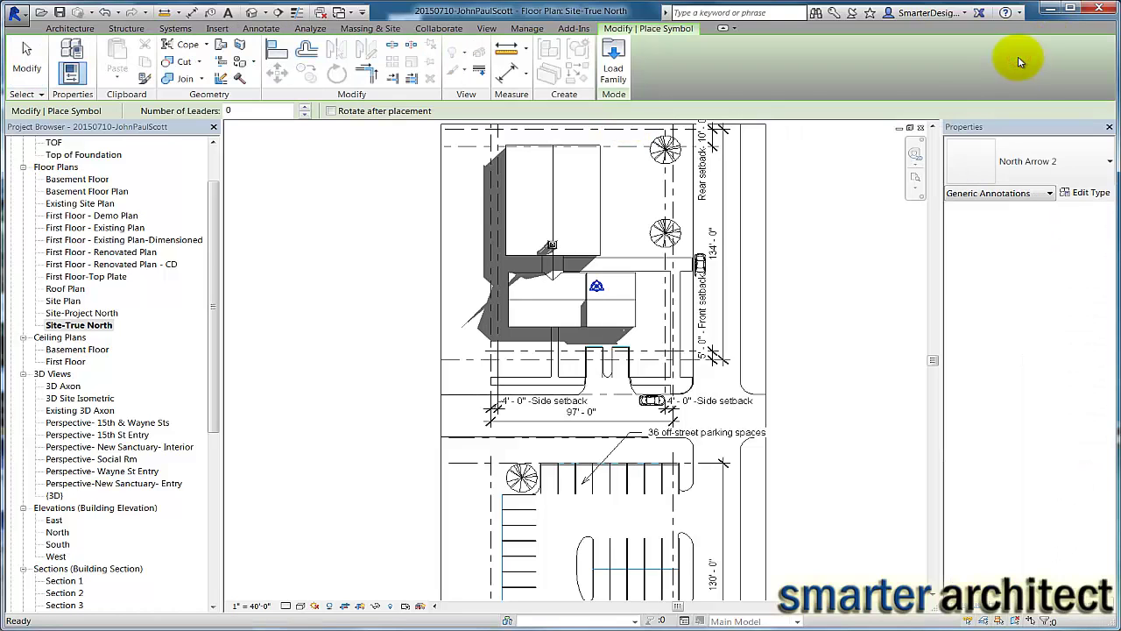
pyautogui.scroll(2, 714, 389)
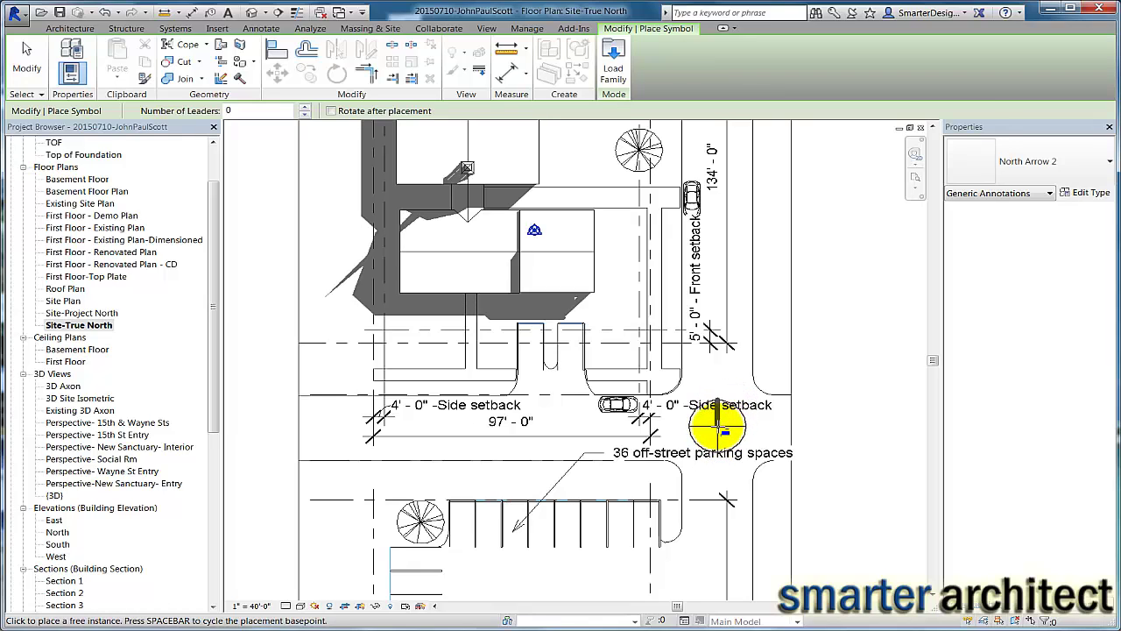
pyautogui.click(332, 111)
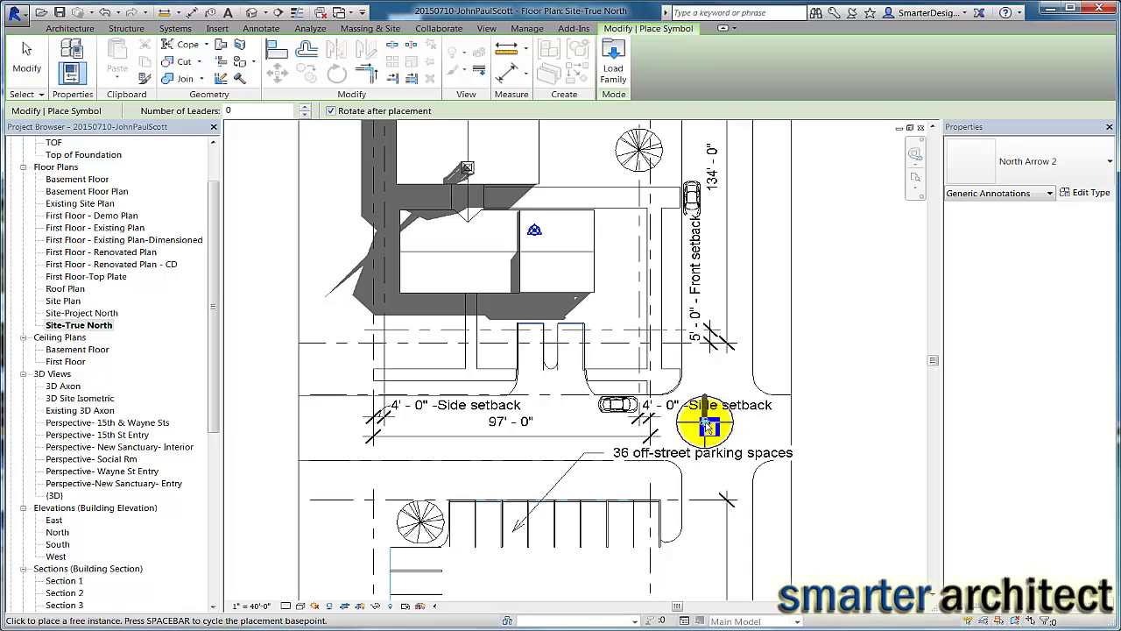
pyautogui.click(708, 426)
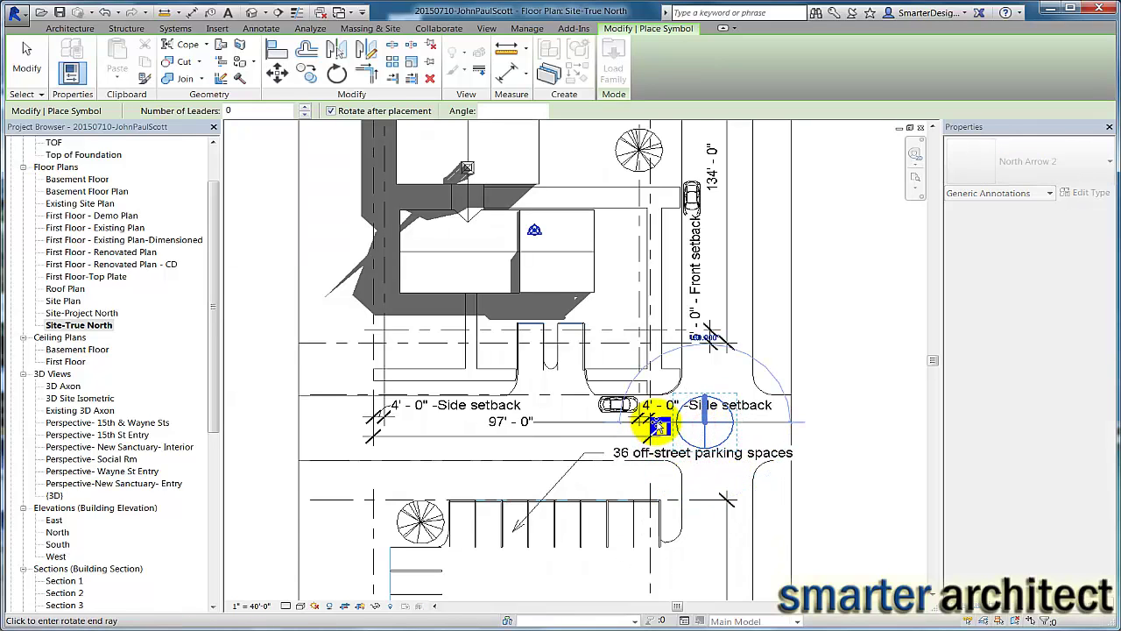
pyautogui.click(653, 410)
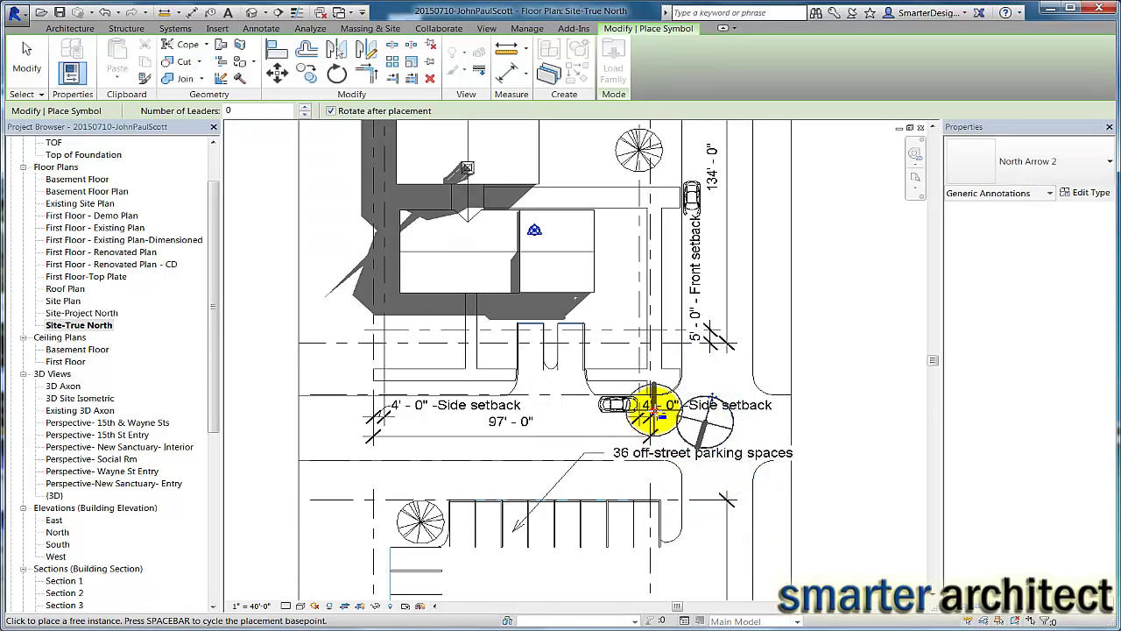
pyautogui.press('Escape')
pyautogui.press('Escape')
# Step: Rotate the placed north arrow to a diagonal angle pointing toward true north
pyautogui.click(726, 430)
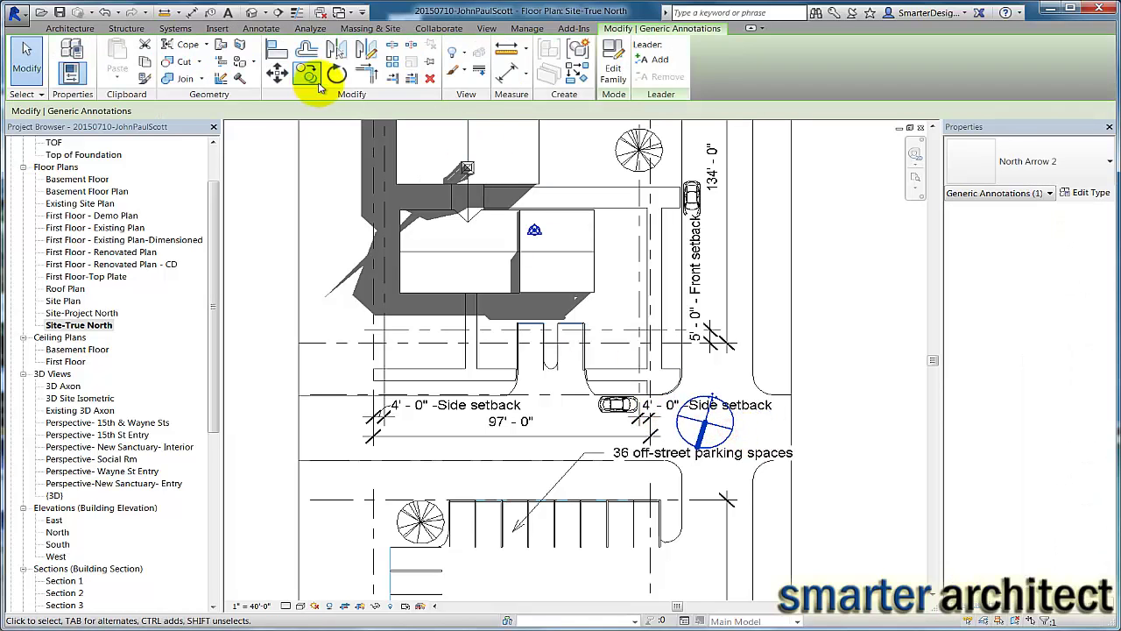
pyautogui.click(337, 74)
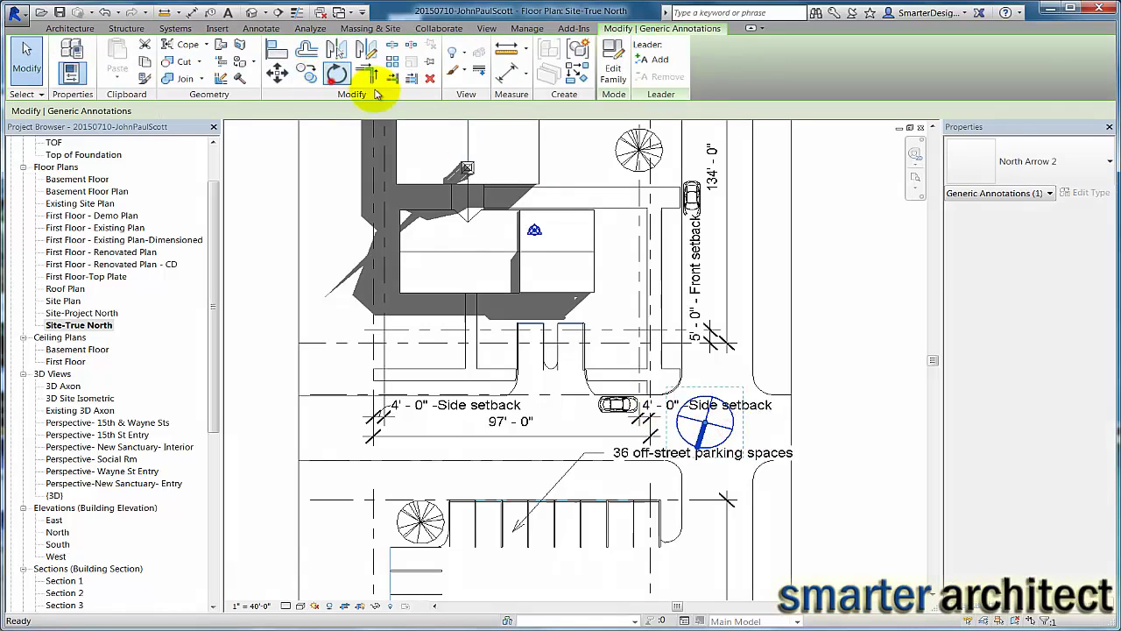
pyautogui.click(722, 369)
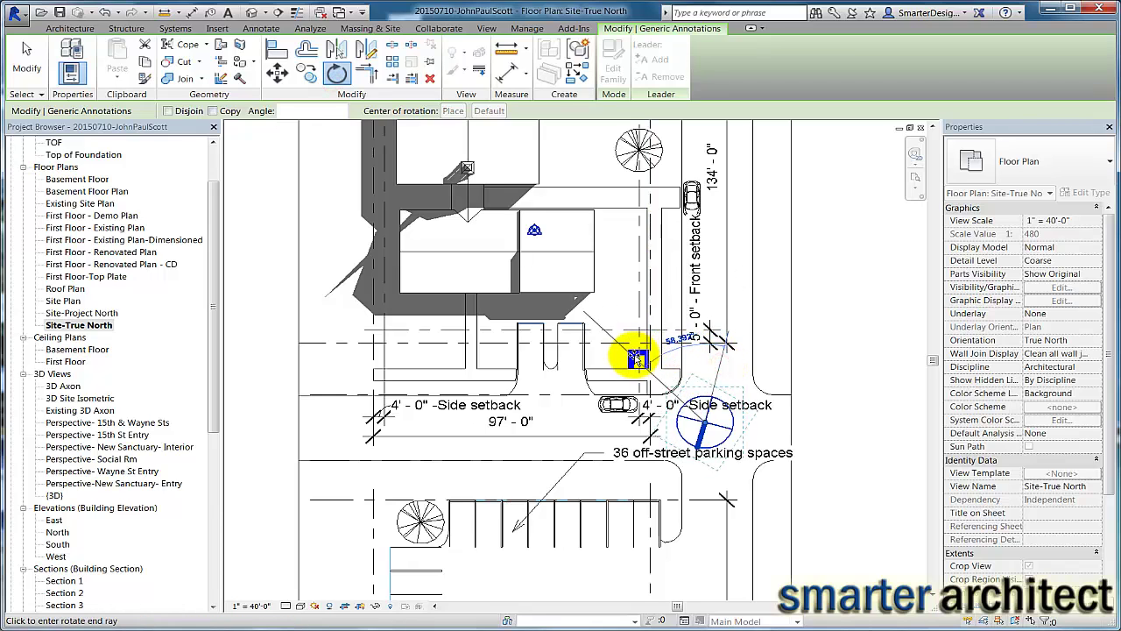
pyautogui.click(614, 356)
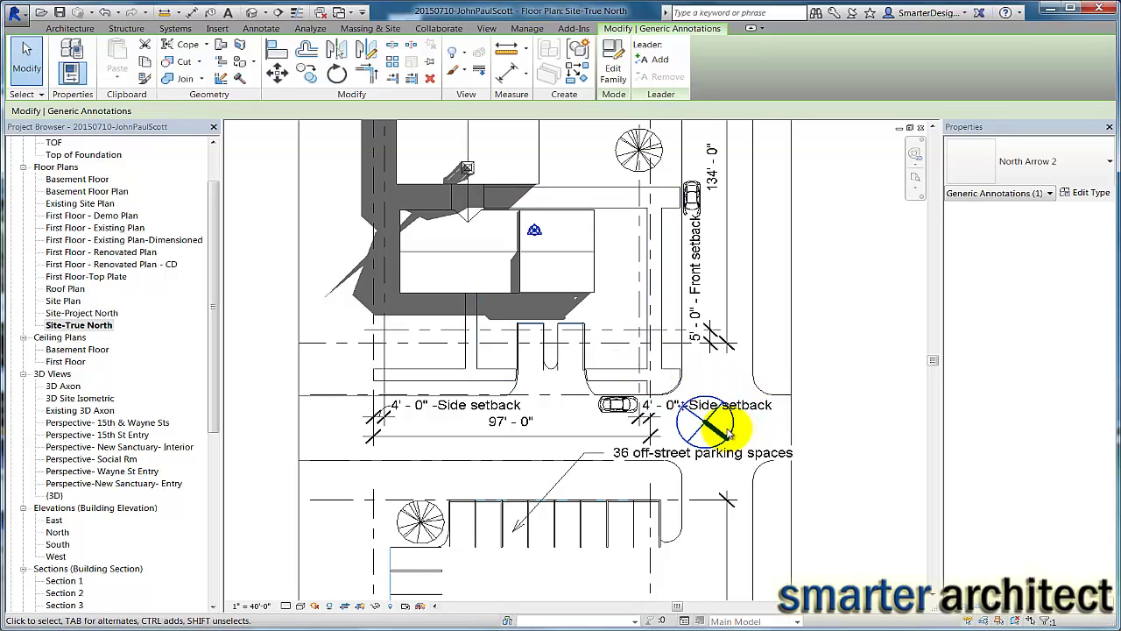
pyautogui.scroll(2, 714, 427)
pyautogui.scroll(-4, 711, 424)
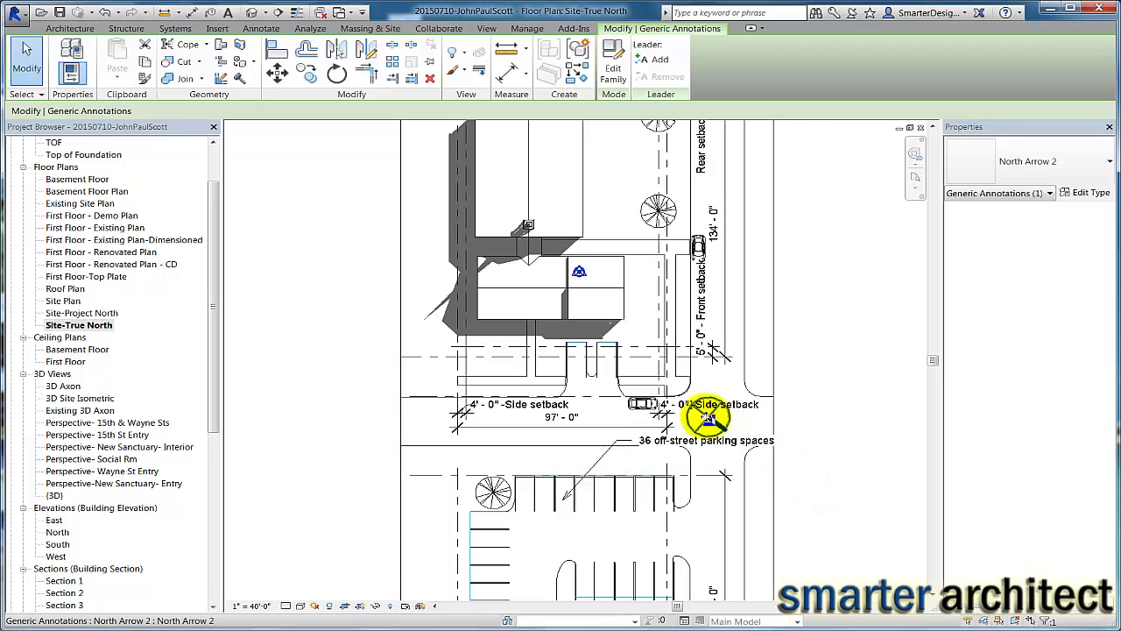
pyautogui.scroll(2, 720, 438)
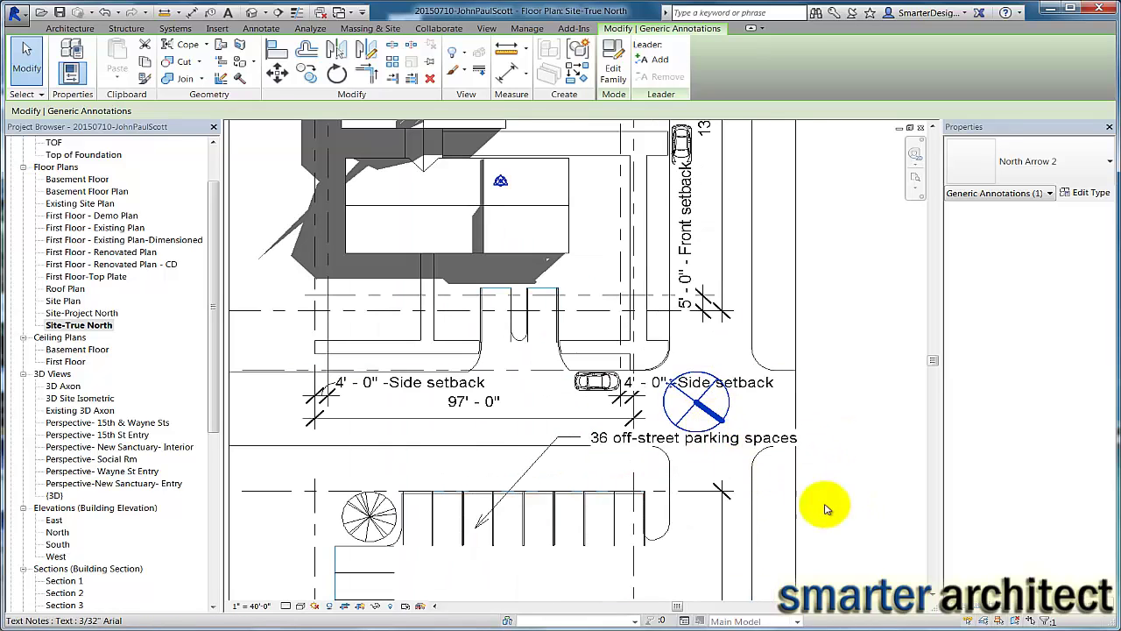
pyautogui.scroll(-2, 678, 399)
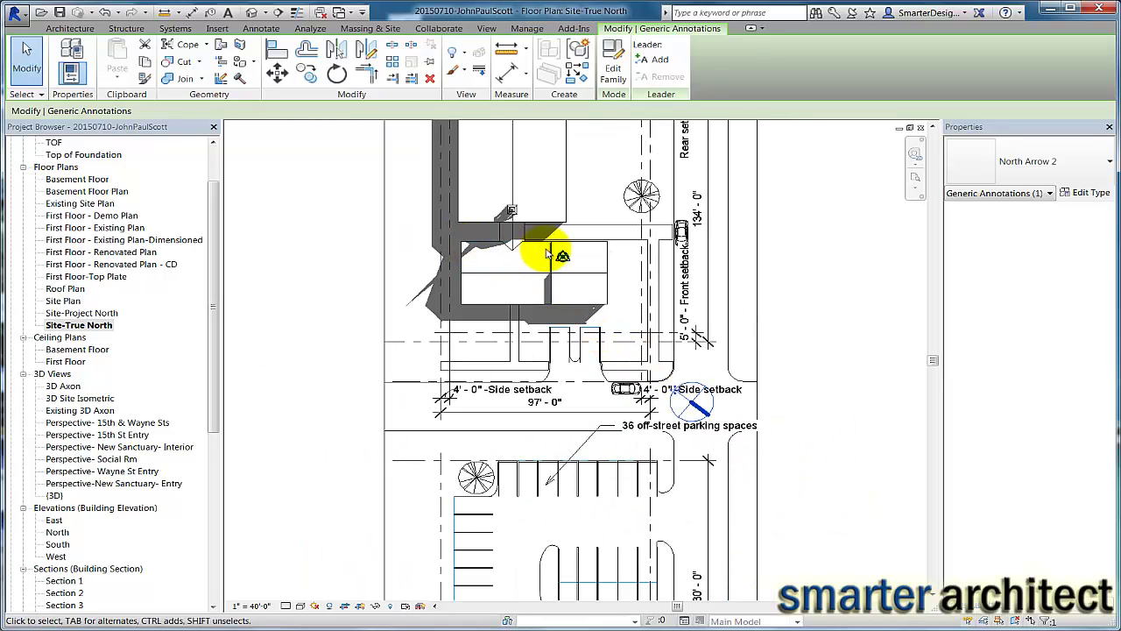
# Step: Look over the Manage tab's Position commands without choosing one, then deselect the north arrow
pyautogui.moveTo(559, 263); pyautogui.dragTo(545, 320, button='middle')
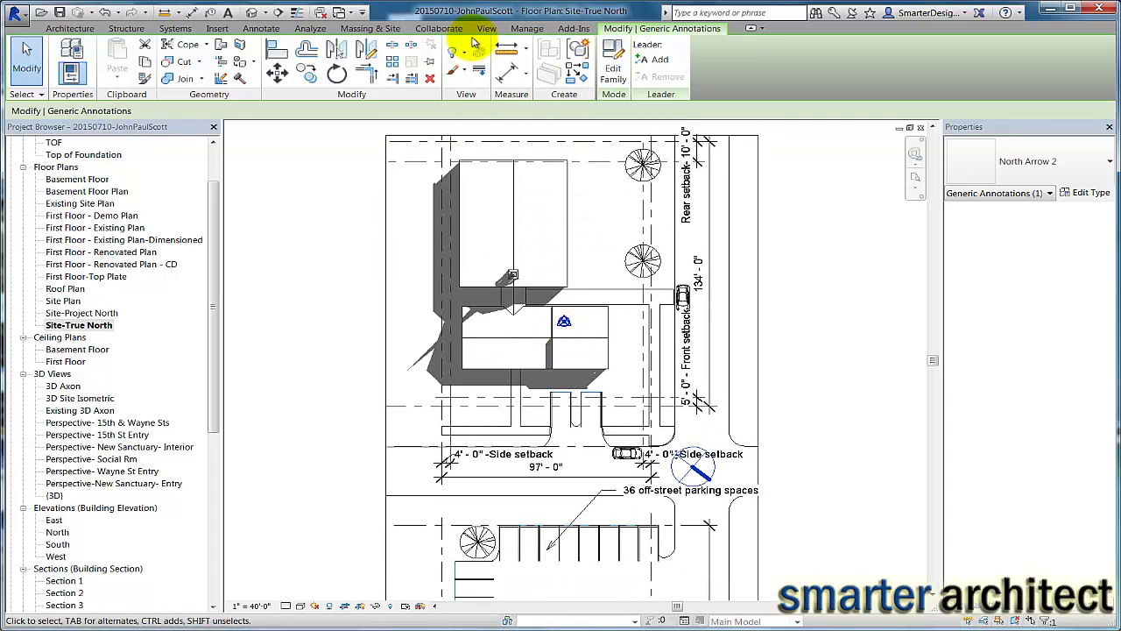
pyautogui.click(532, 30)
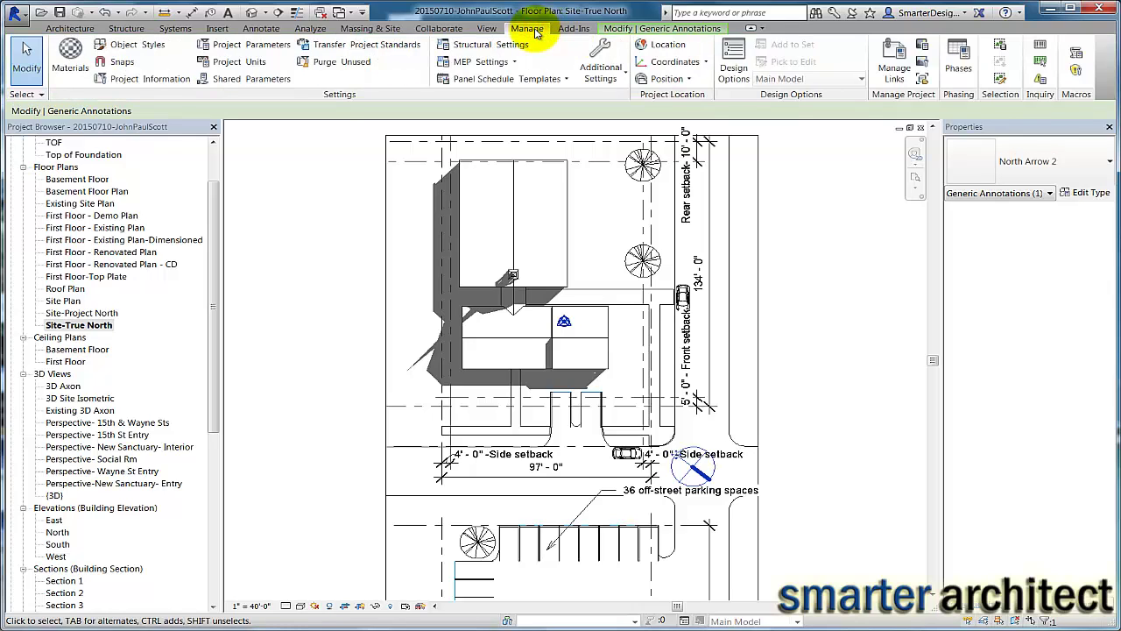
pyautogui.click(690, 80)
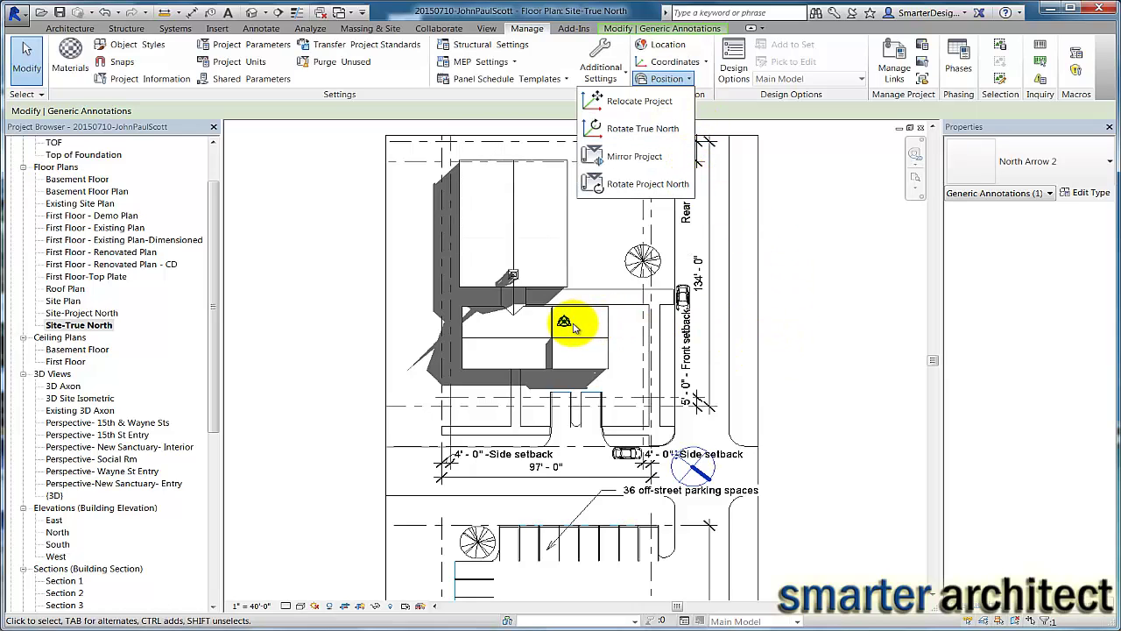
pyautogui.click(791, 303)
pyautogui.scroll(4, 565, 326)
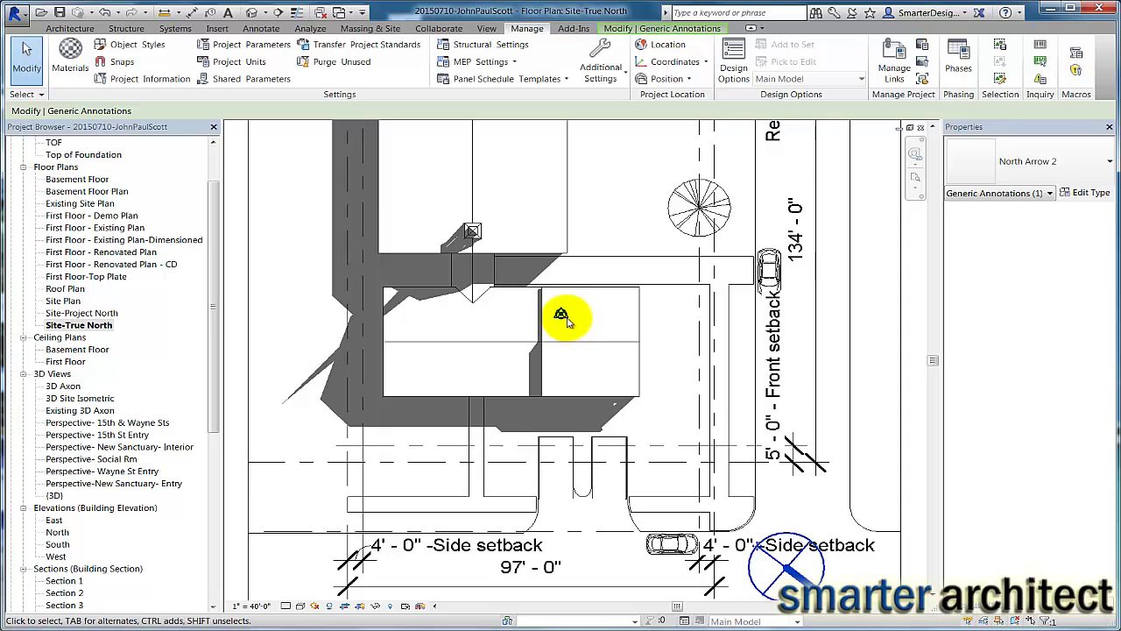
pyautogui.scroll(-3, 565, 321)
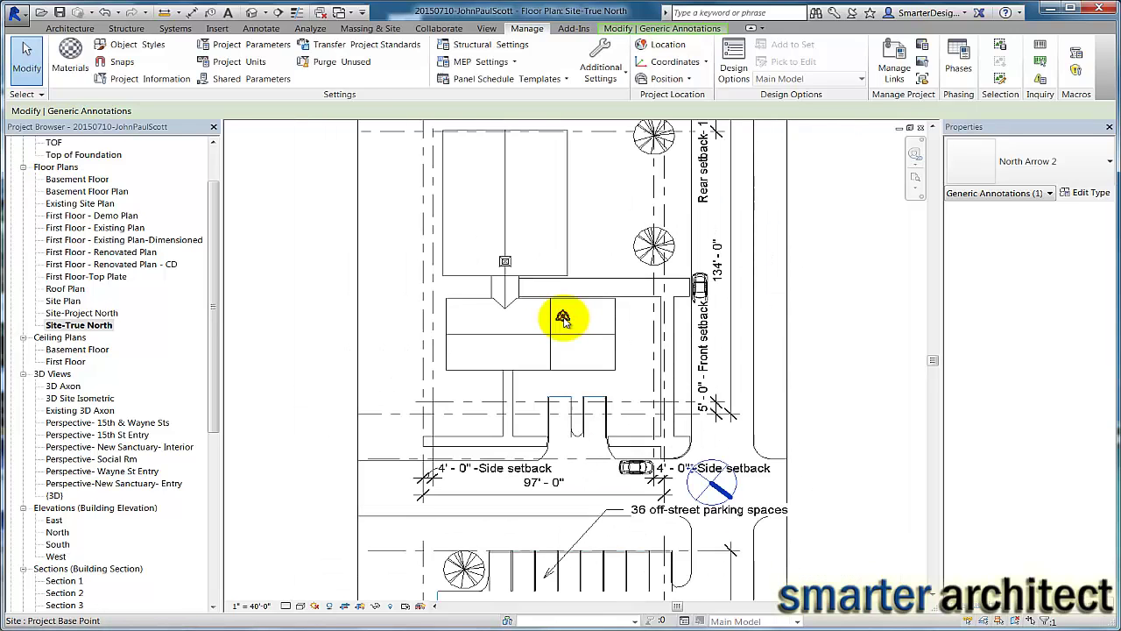
pyautogui.scroll(2, 563, 320)
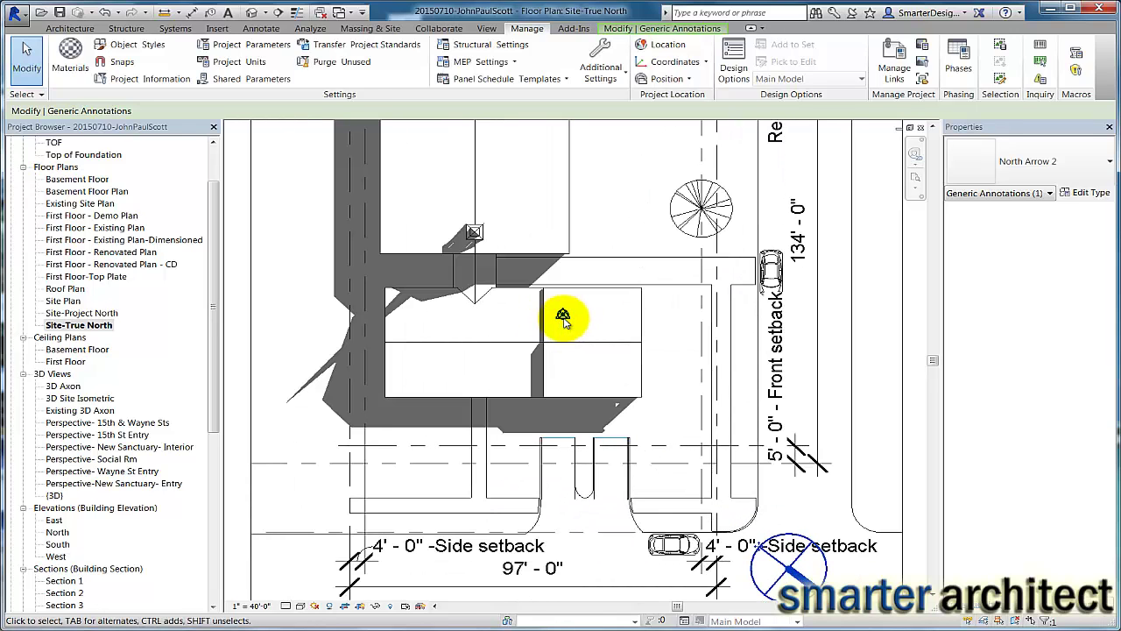
pyautogui.scroll(-2, 541, 295)
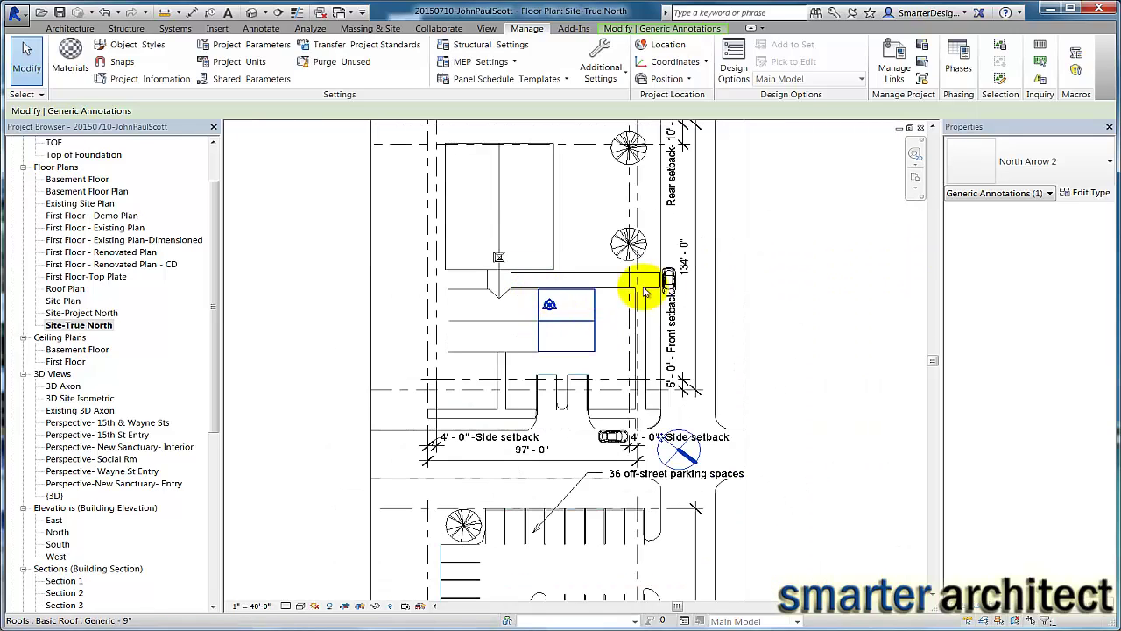
pyautogui.click(830, 289)
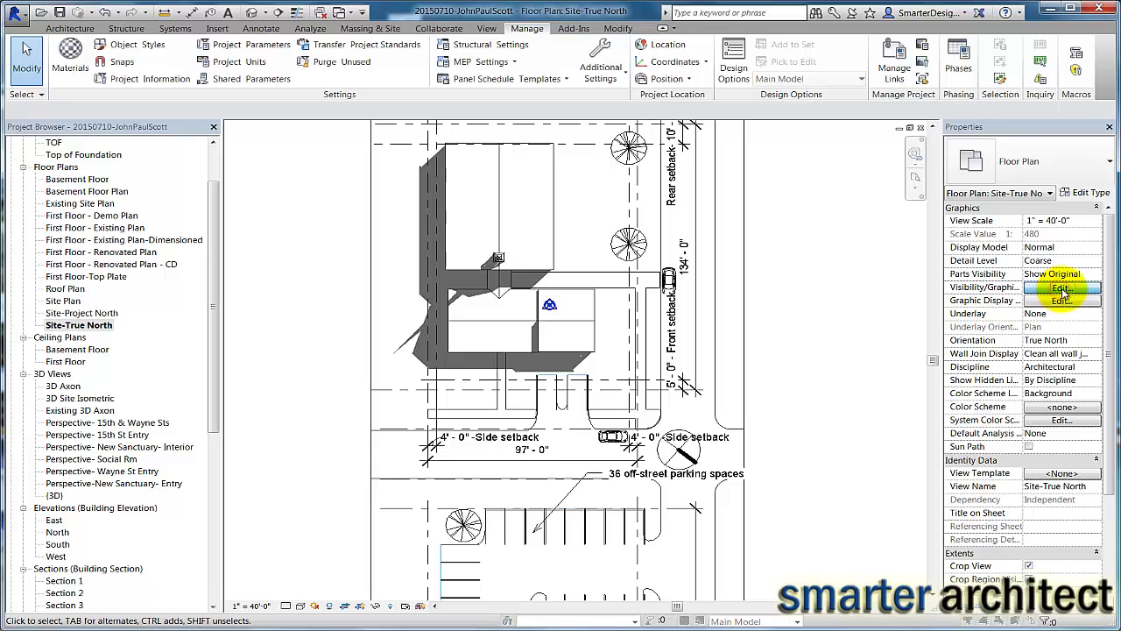
pyautogui.click(1061, 289)
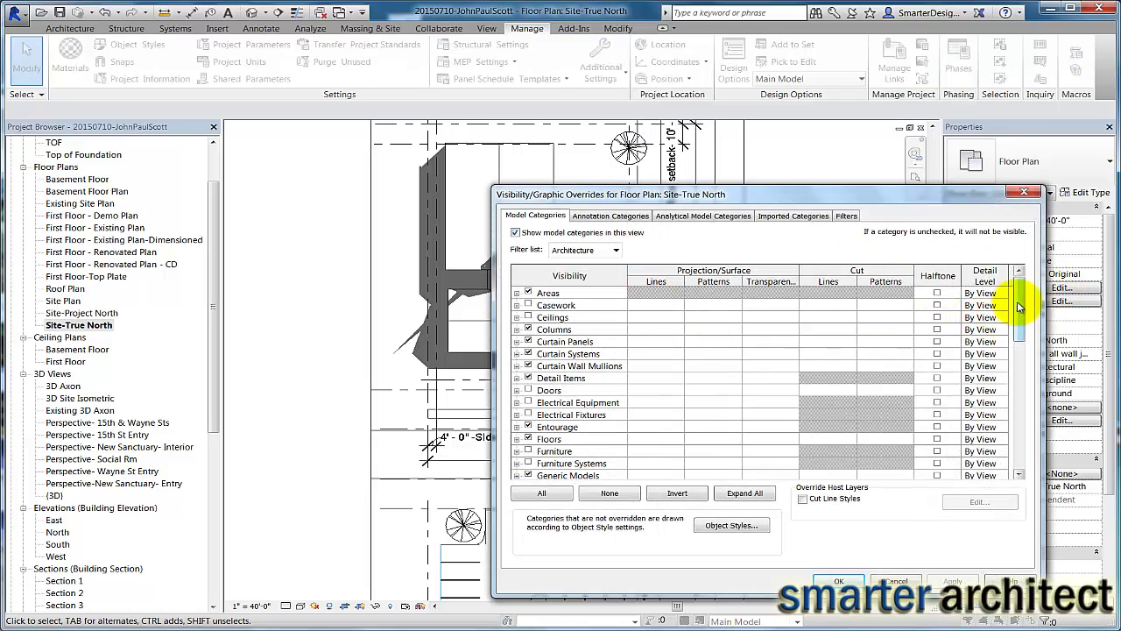
pyautogui.moveTo(1019, 307); pyautogui.dragTo(1018, 403)
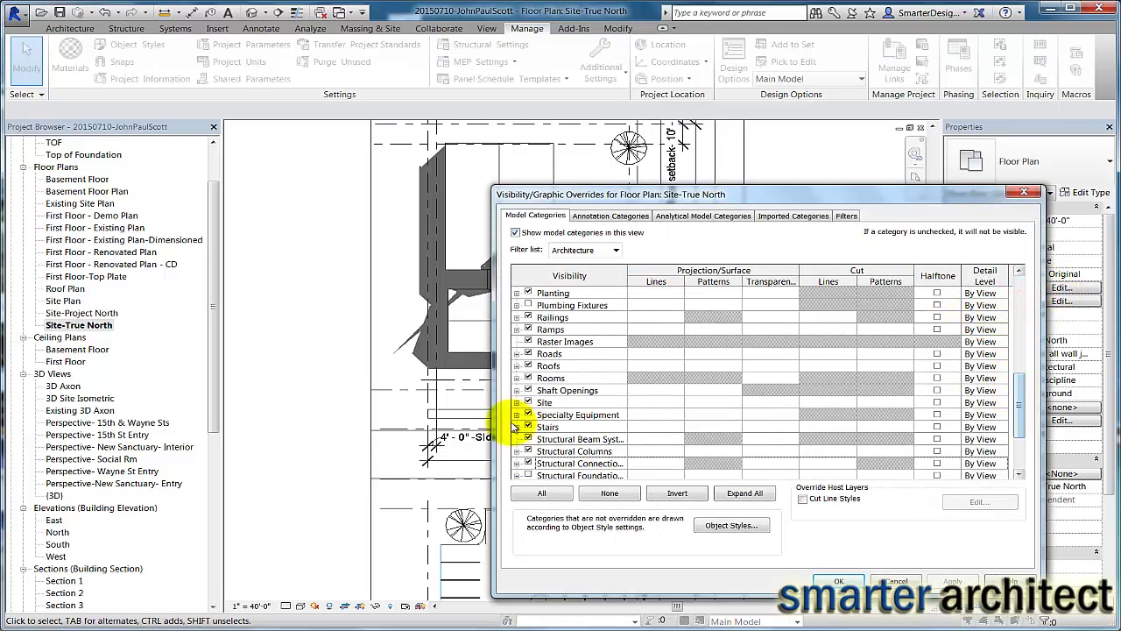
pyautogui.click(518, 402)
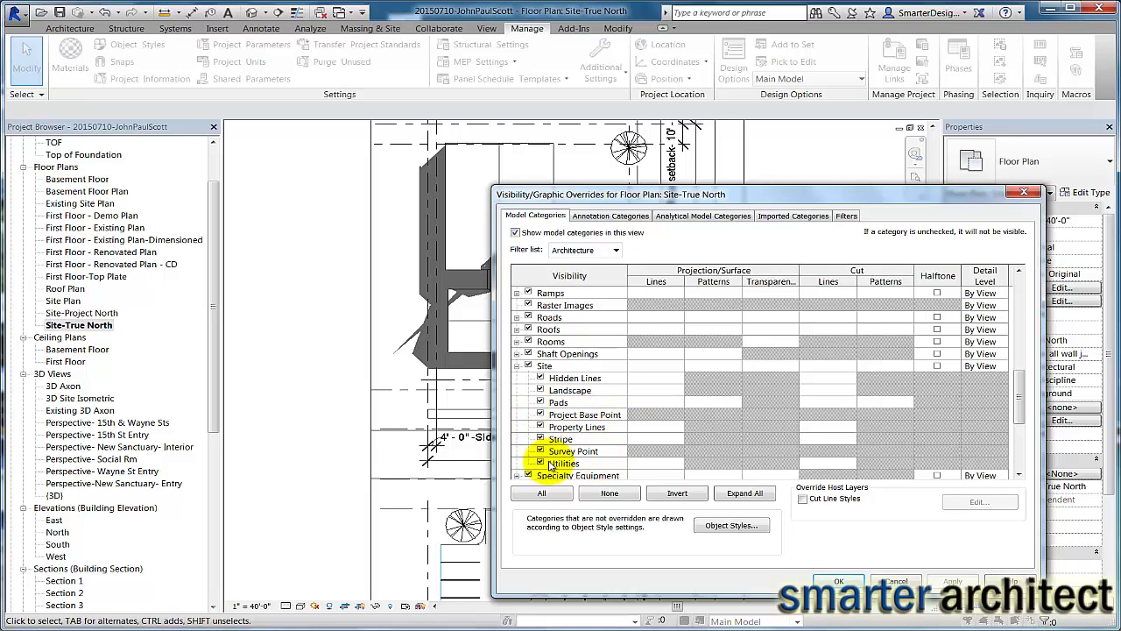
# Step: Accept the visibility settings and return to the Site-True North plan
pyautogui.click(838, 580)
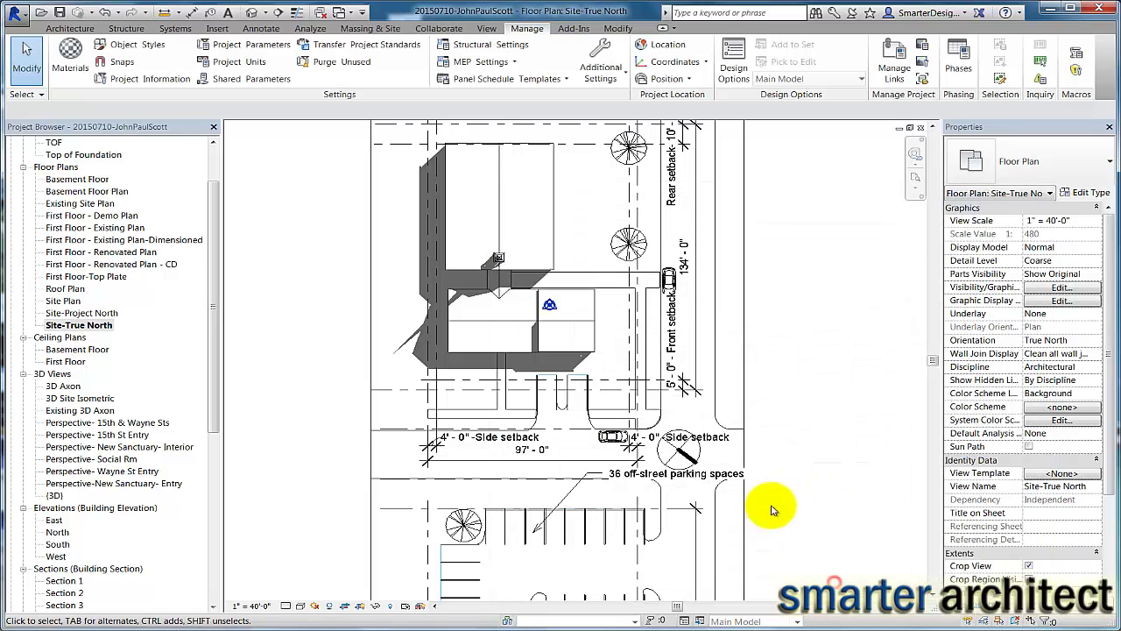
pyautogui.scroll(2, 555, 305)
pyautogui.scroll(1, 549, 307)
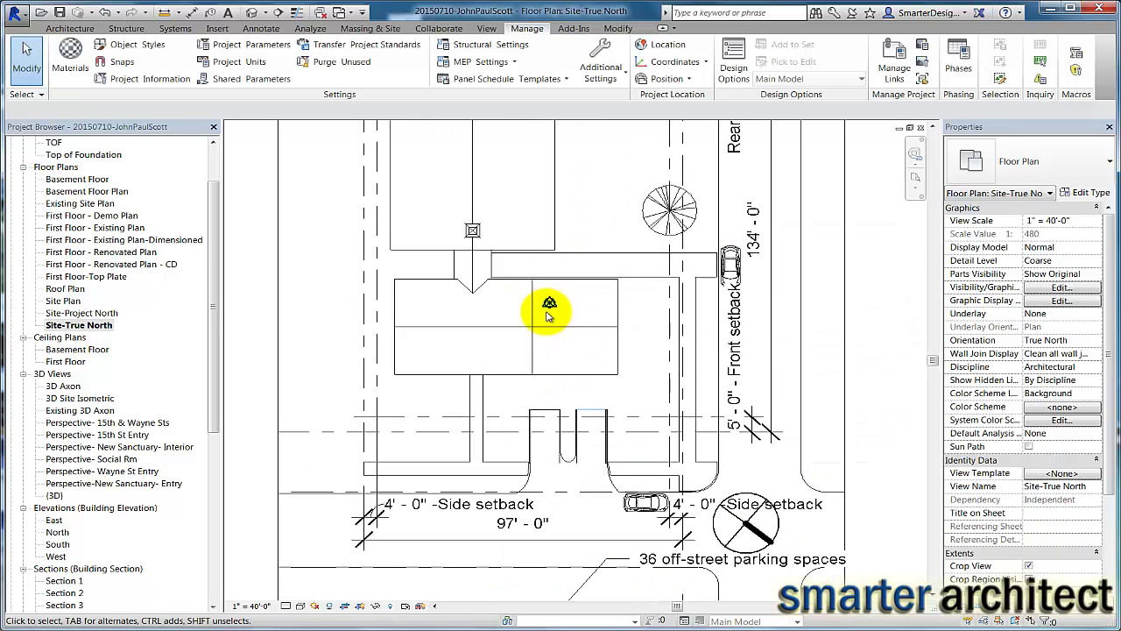
pyautogui.scroll(2, 549, 304)
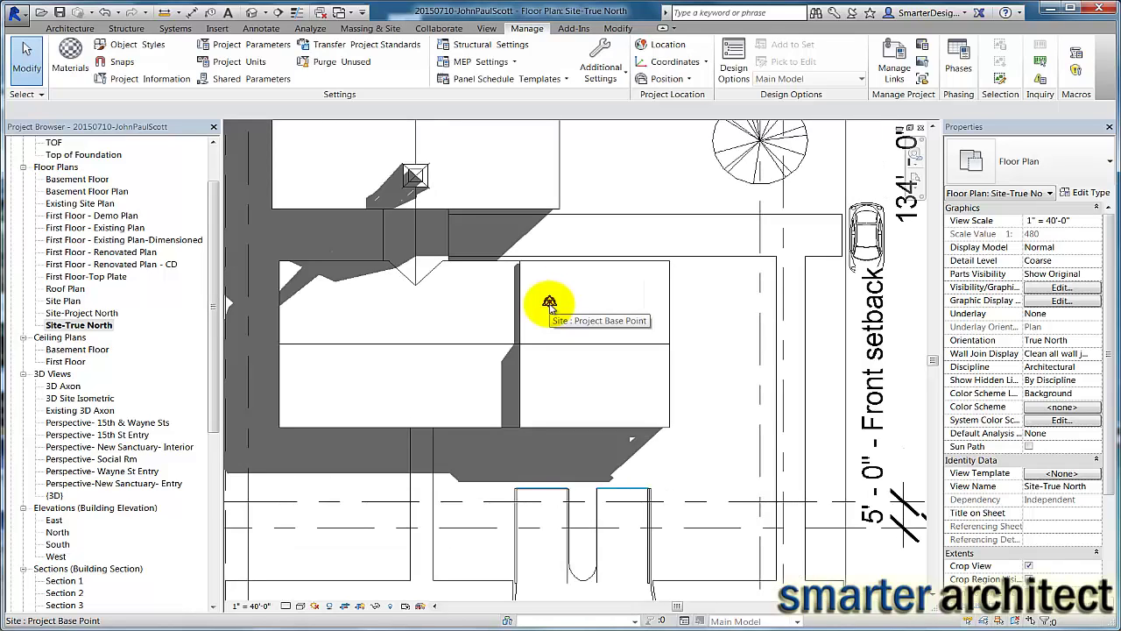
# Step: Drag the project base point onto the building's lower-left exterior wall corner
pyautogui.click(549, 303)
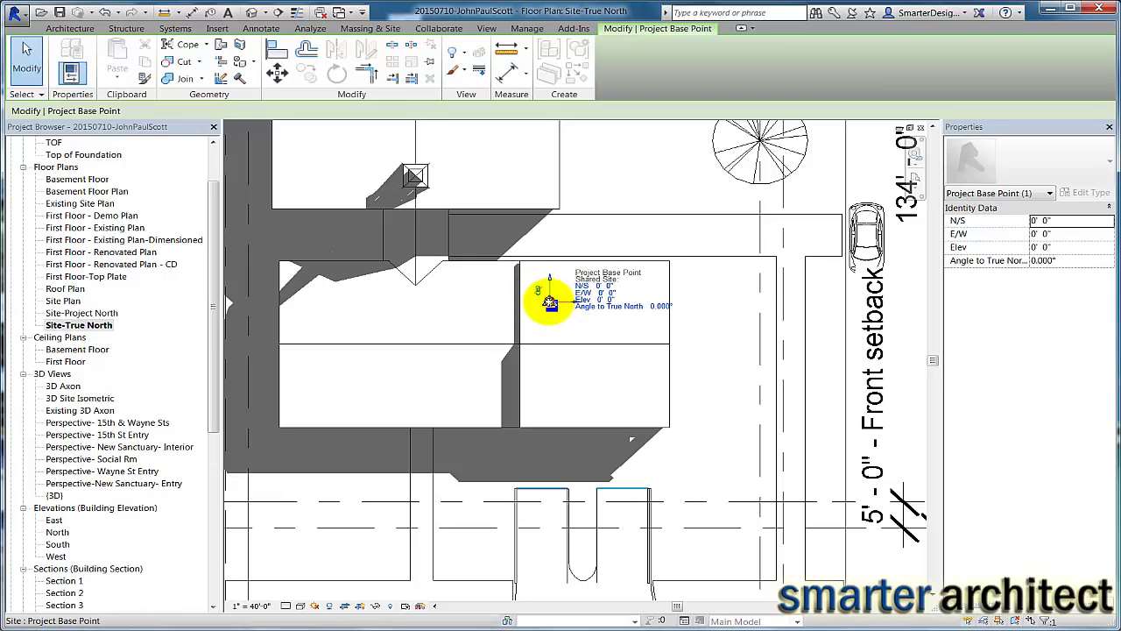
pyautogui.scroll(-3, 549, 303)
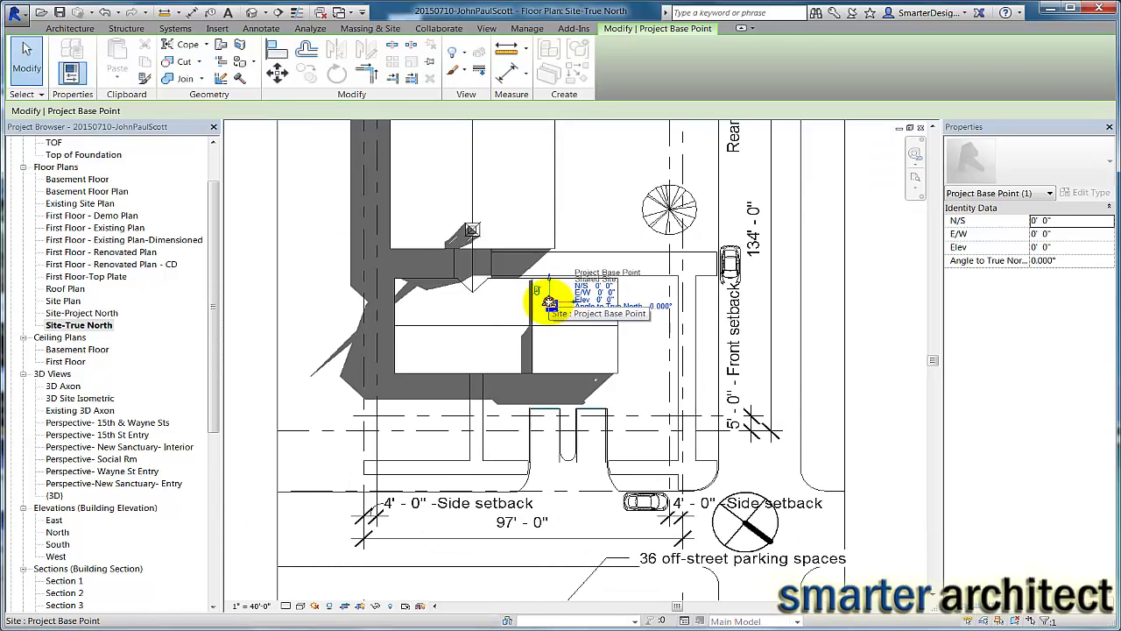
pyautogui.moveTo(549, 303); pyautogui.dragTo(401, 374)
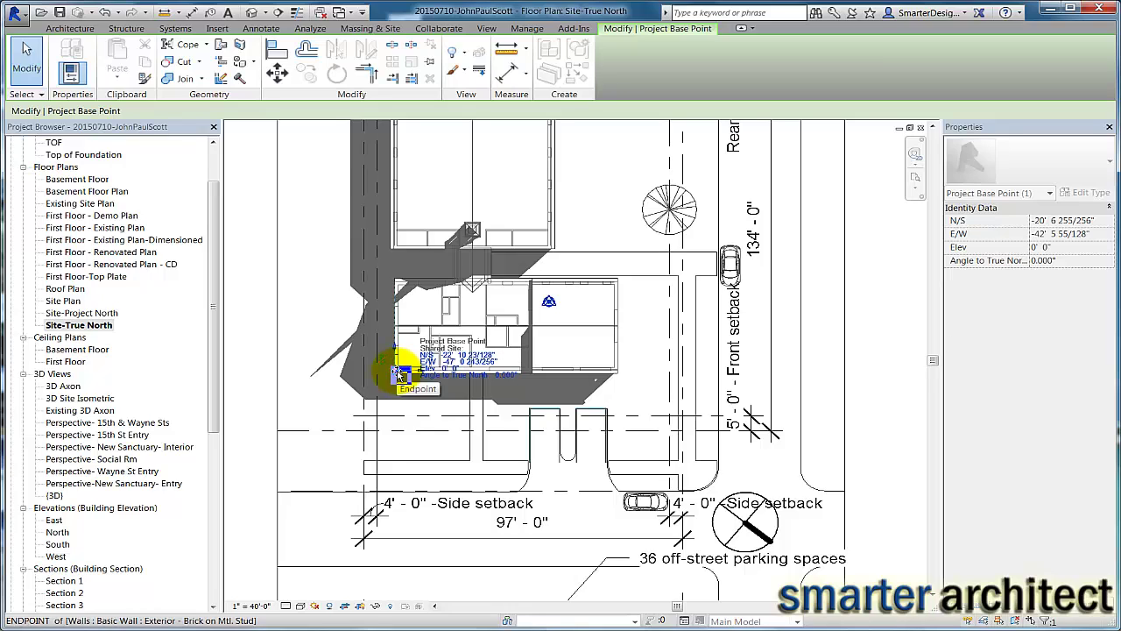
pyautogui.moveTo(401, 374); pyautogui.dragTo(399, 371)
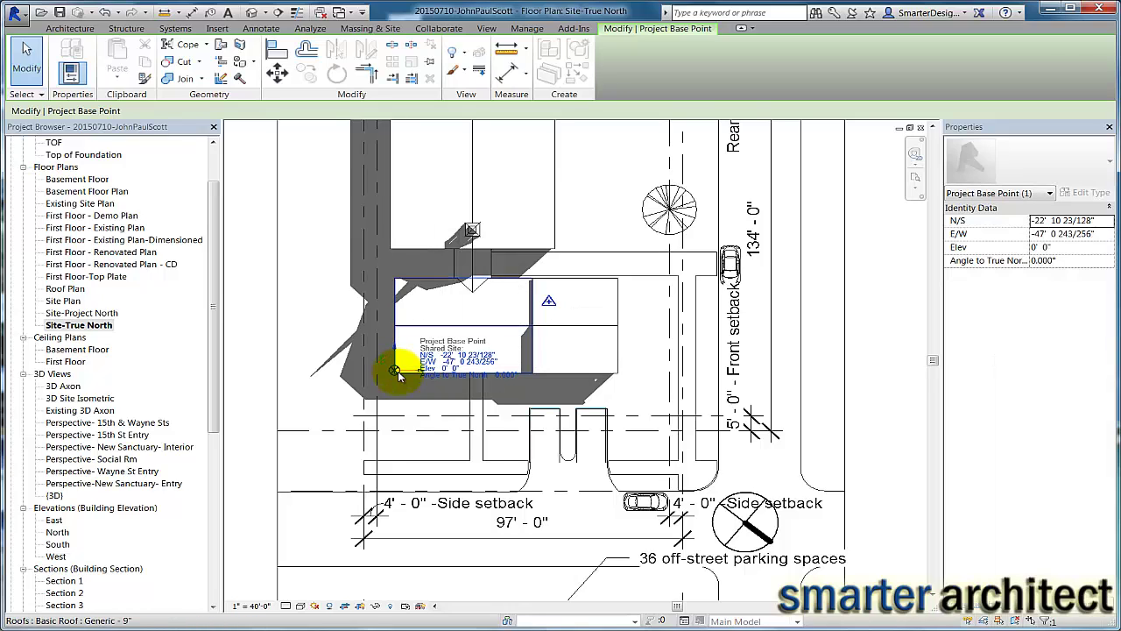
pyautogui.scroll(3, 396, 372)
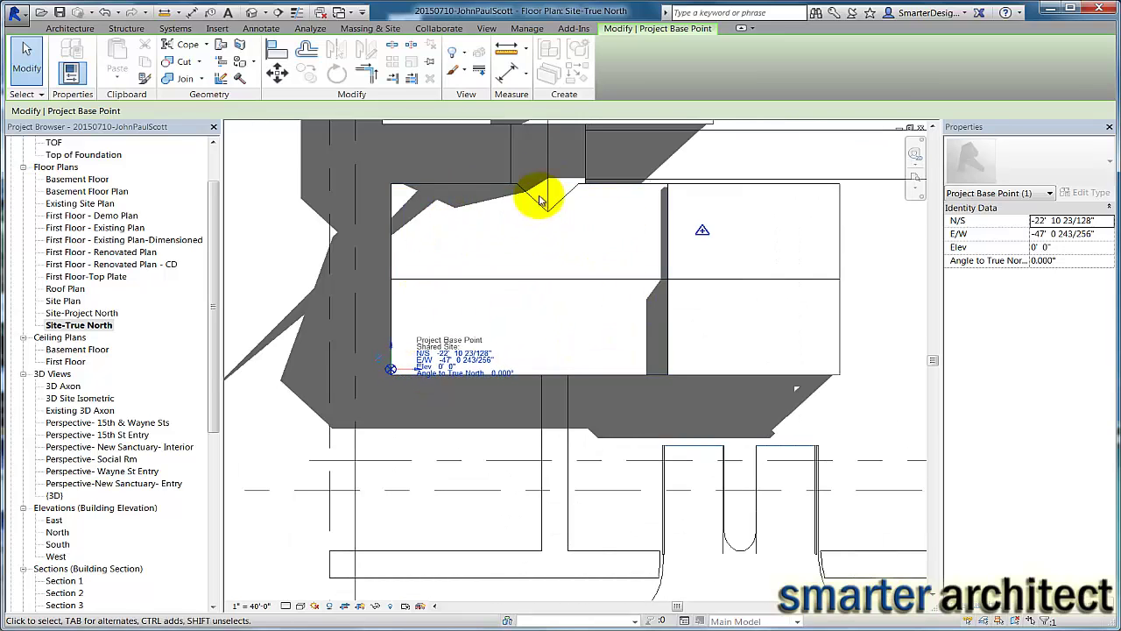
pyautogui.scroll(-3, 511, 242)
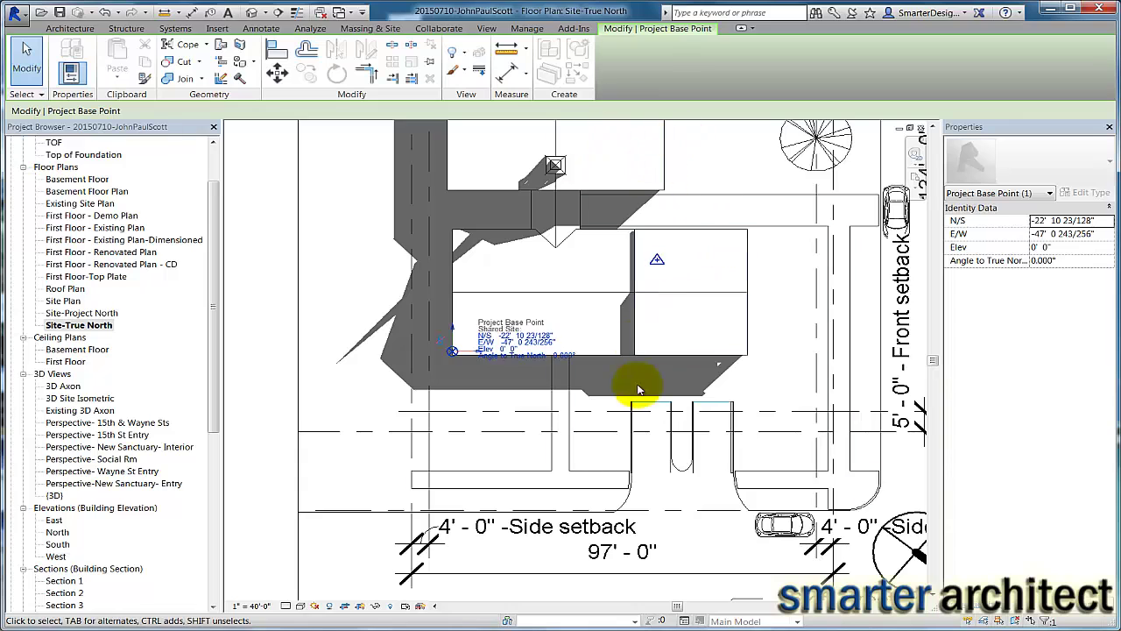
pyautogui.scroll(2, 656, 258)
pyautogui.click(707, 187)
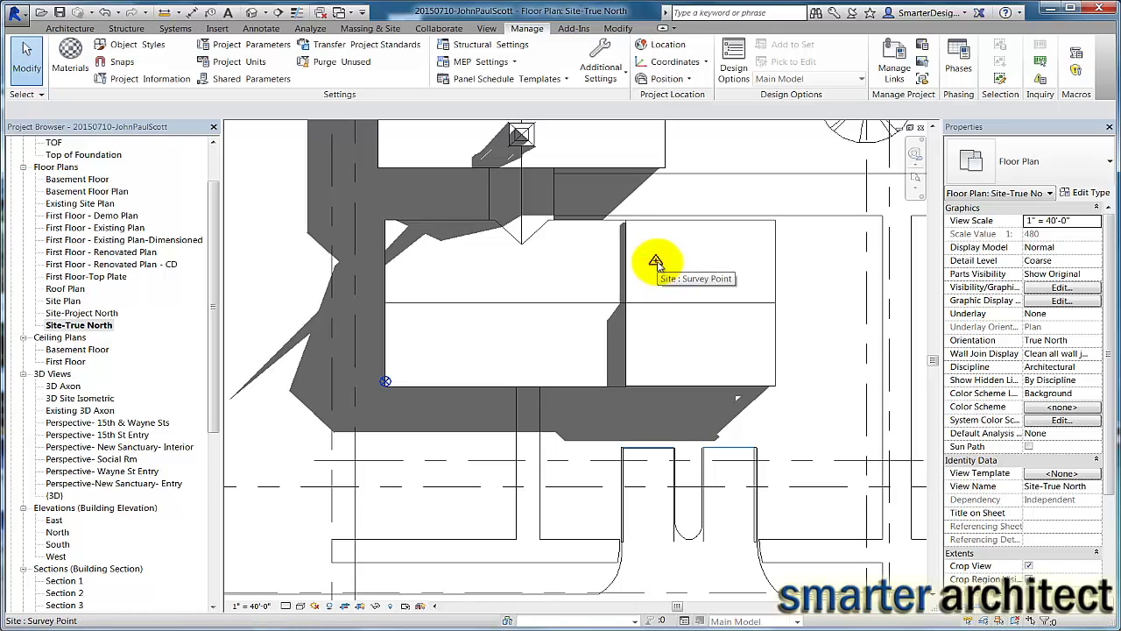
# Step: Select the survey point and use Rotate True North to turn the whole site diagonally
pyautogui.scroll(-3, 657, 264)
pyautogui.moveTo(656, 263); pyautogui.dragTo(528, 285, button='middle')
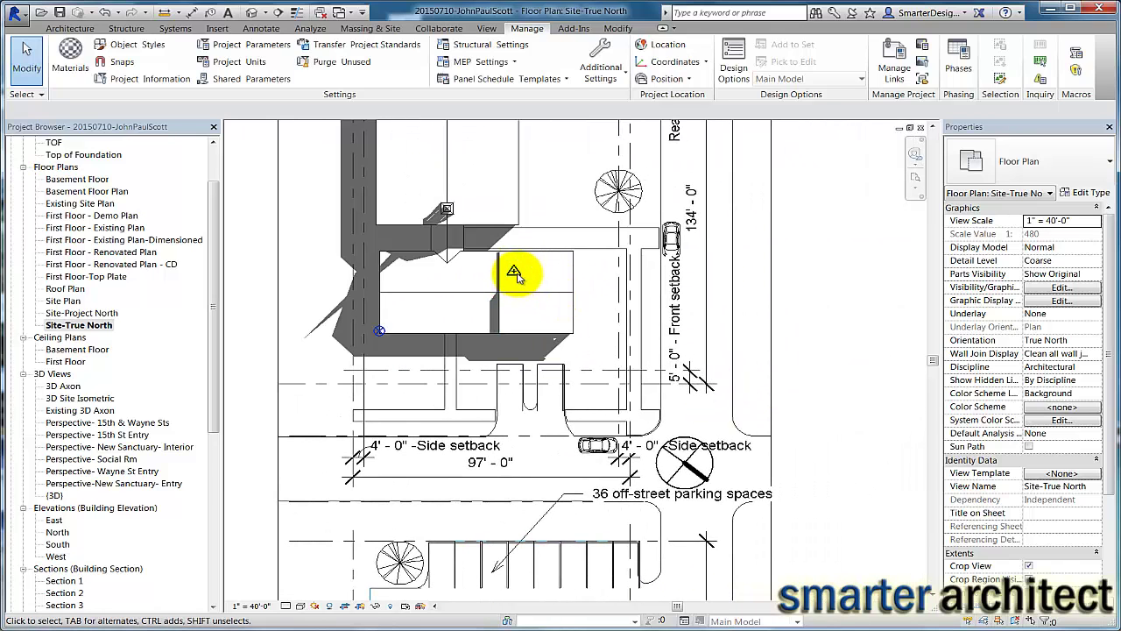
pyautogui.click(514, 274)
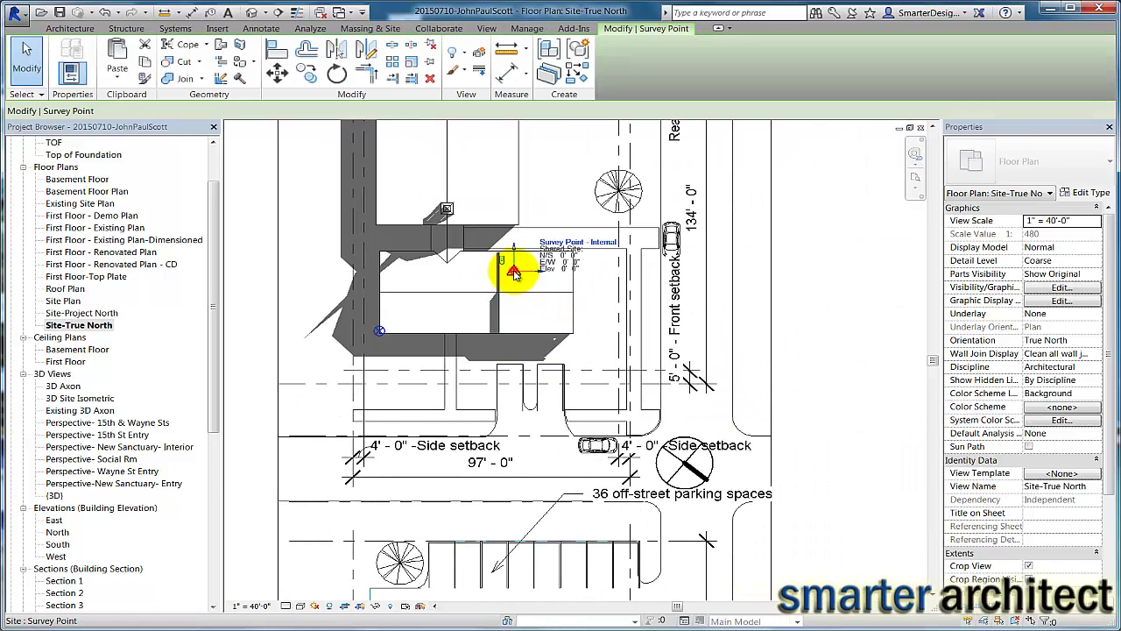
pyautogui.click(538, 30)
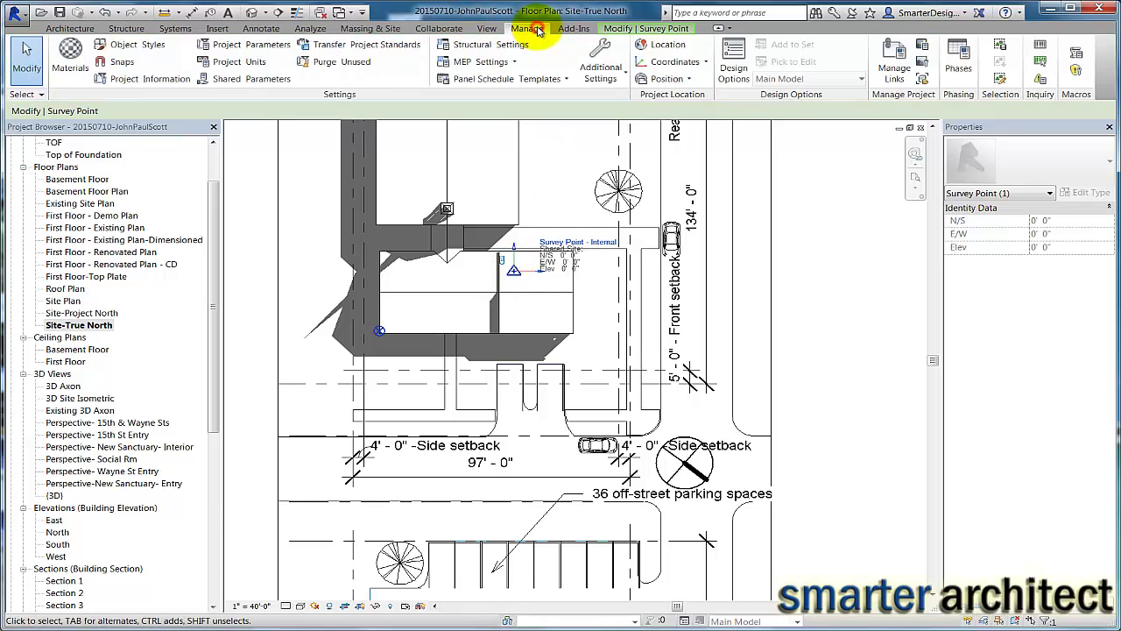
pyautogui.click(689, 80)
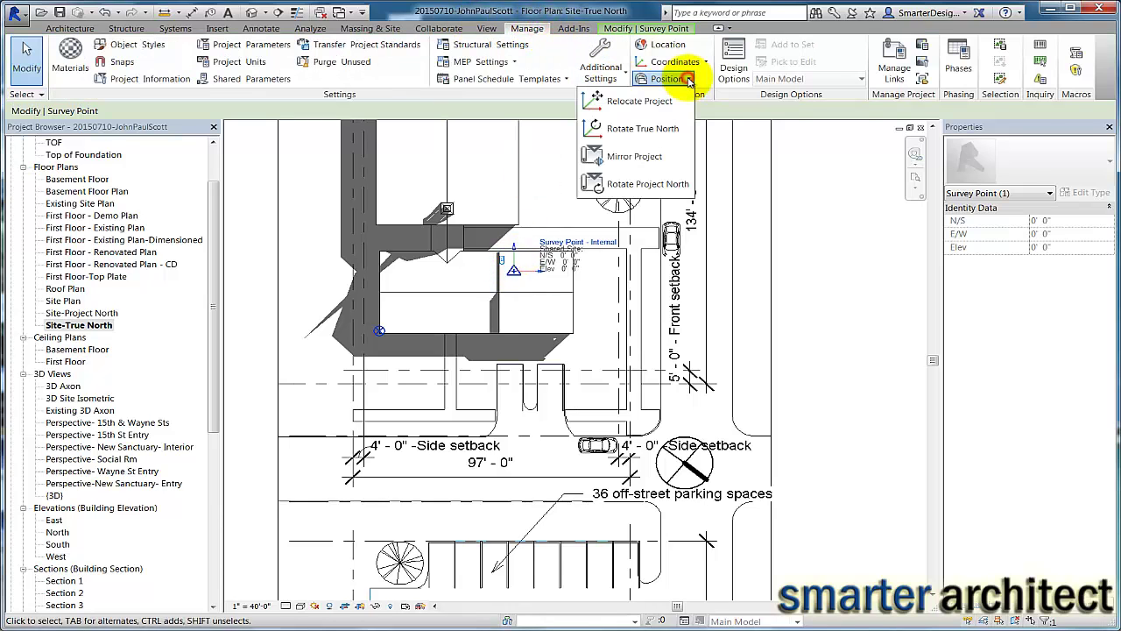
pyautogui.click(653, 129)
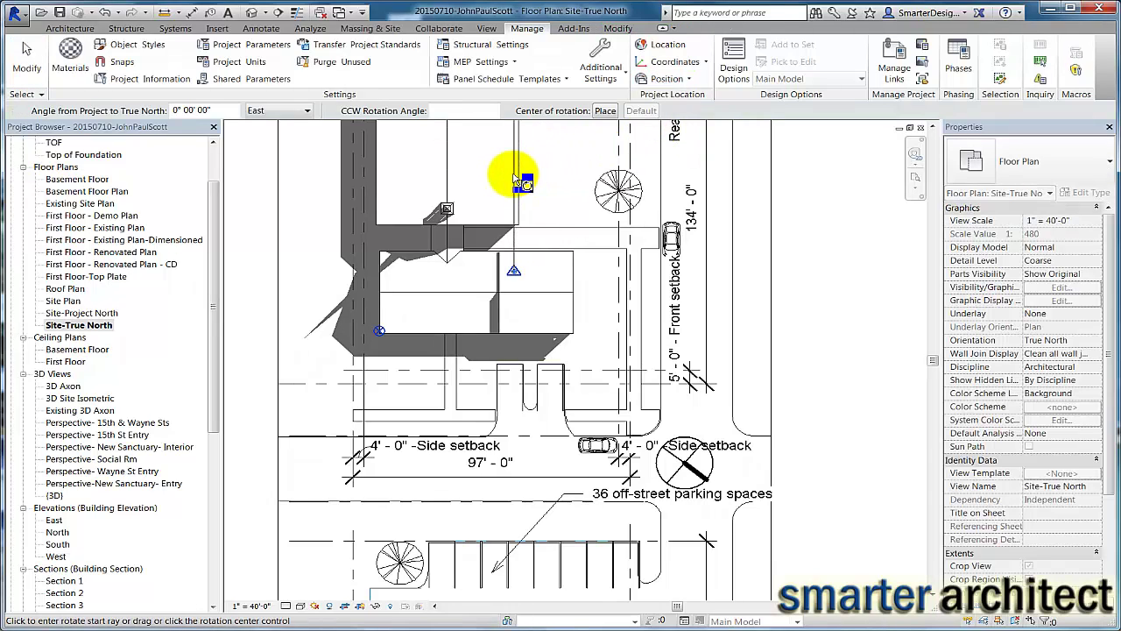
pyautogui.click(515, 178)
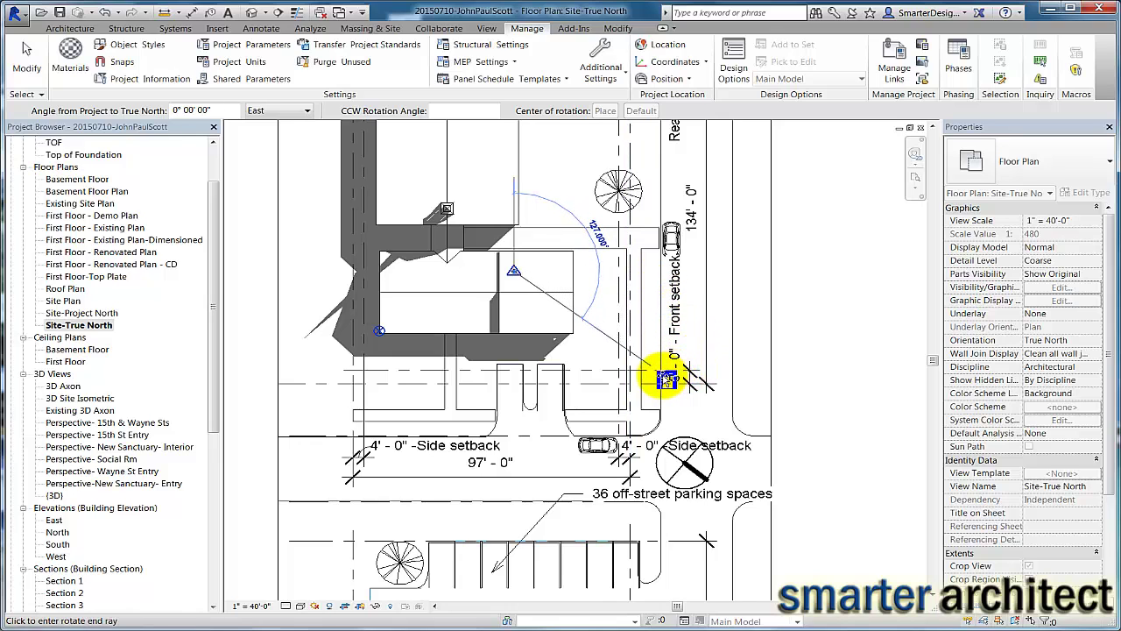
pyautogui.click(665, 378)
pyautogui.scroll(-4, 664, 378)
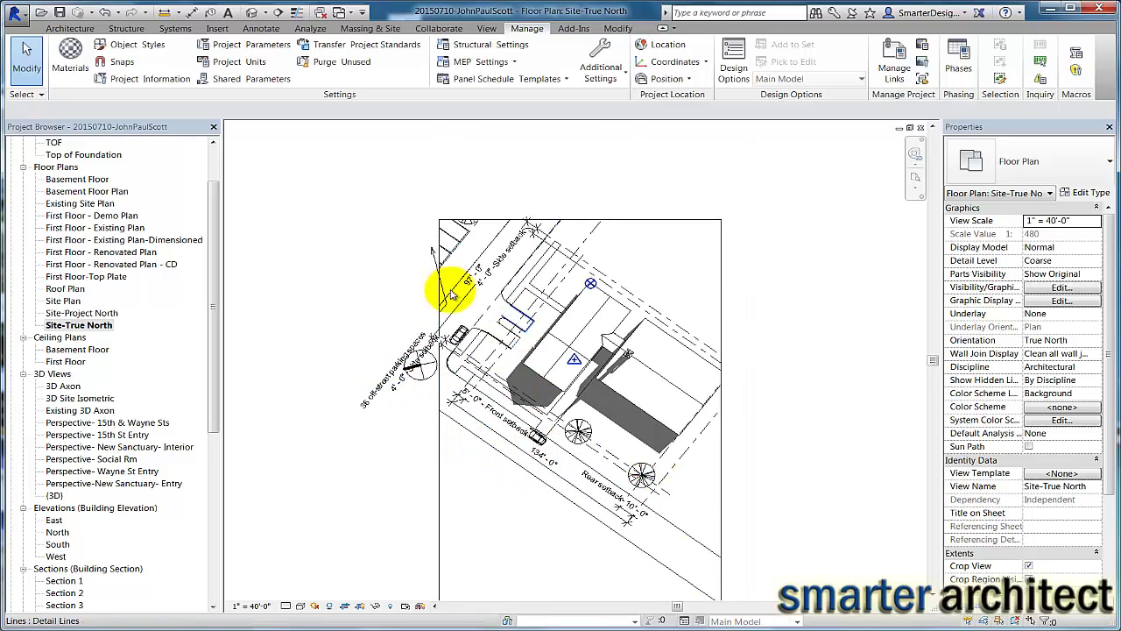
# Step: Select the crop region and pull its bottom edge upward
pyautogui.scroll(4, 569, 368)
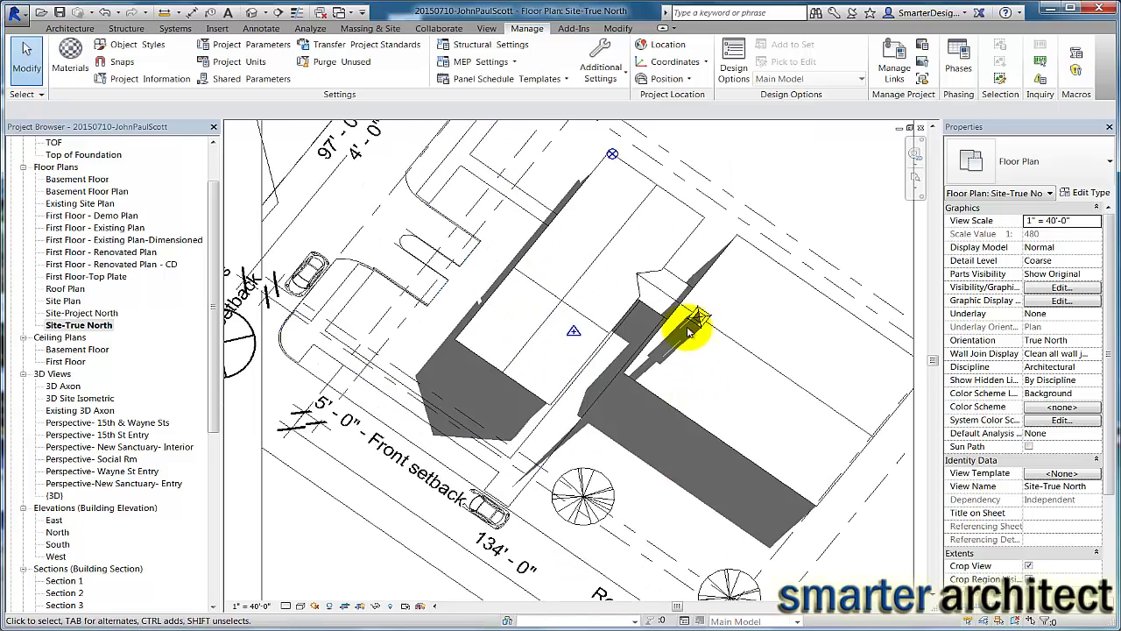
pyautogui.scroll(-3, 670, 328)
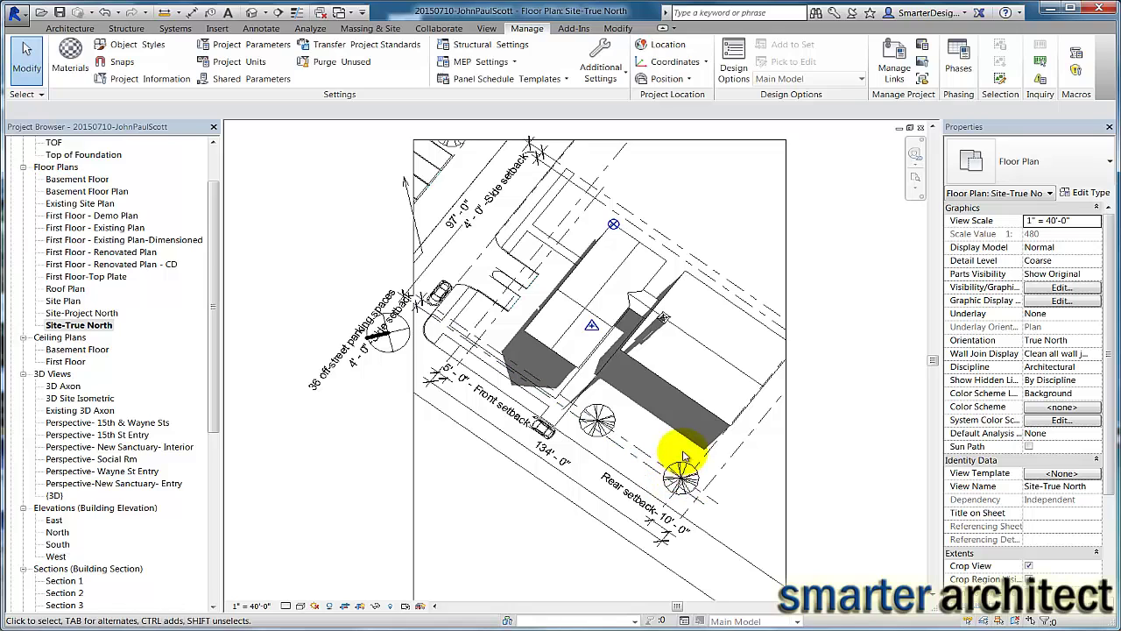
pyautogui.scroll(-1, 684, 455)
pyautogui.click(480, 446)
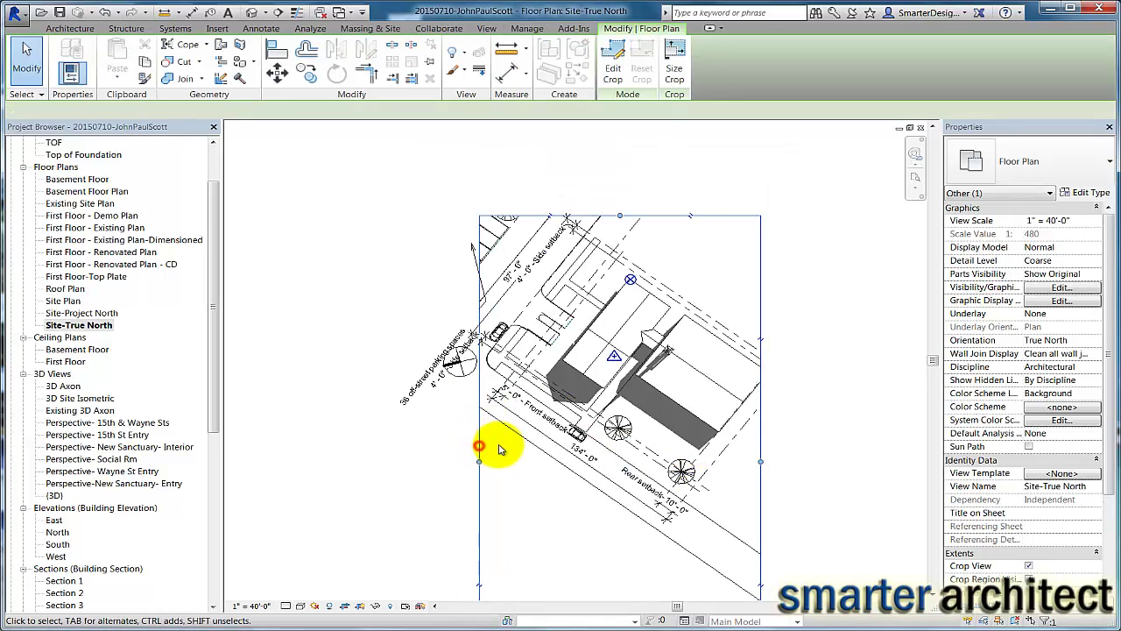
pyautogui.scroll(-2, 585, 490)
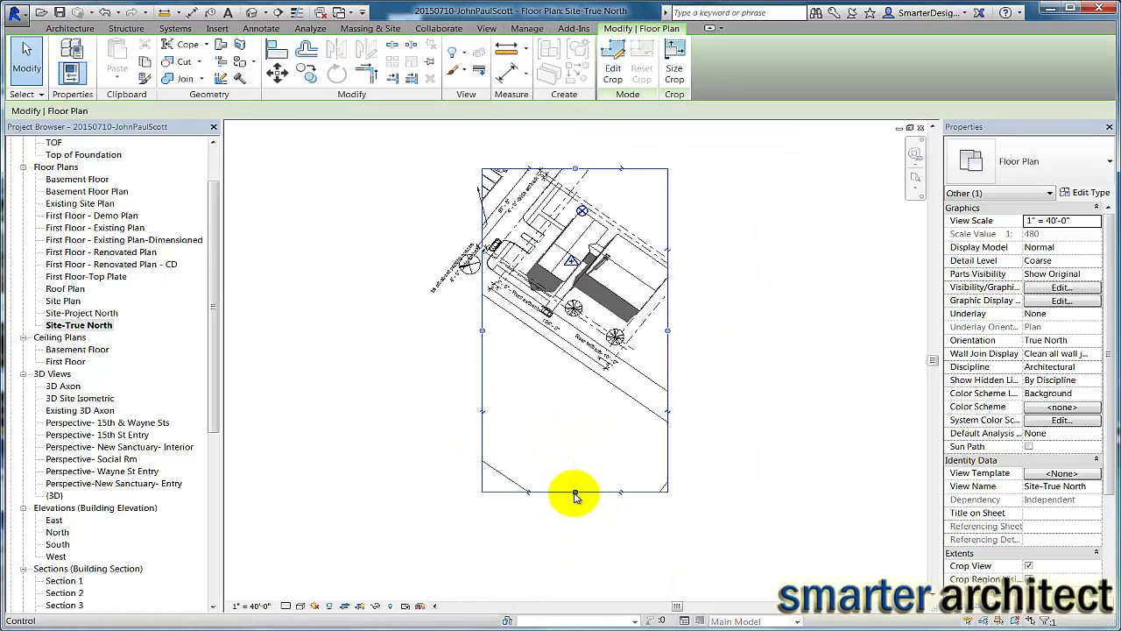
pyautogui.moveTo(574, 495); pyautogui.dragTo(576, 401)
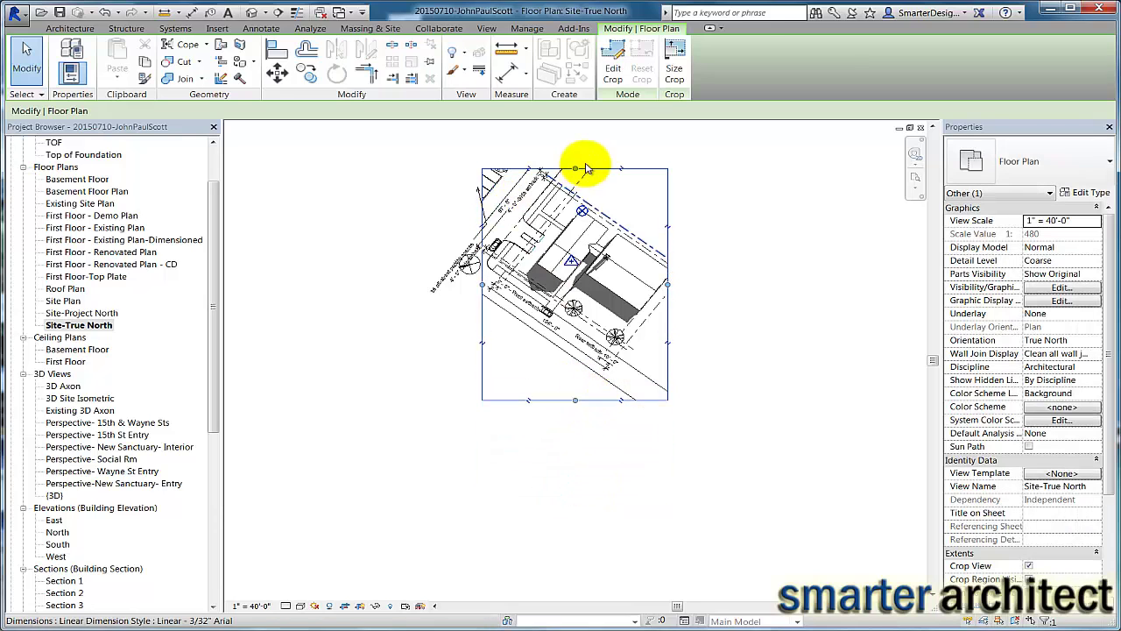
# Step: Extend the crop region's top and left edges to take in the parking lot
pyautogui.moveTo(587, 168); pyautogui.dragTo(573, 276, button='middle')
pyautogui.moveTo(561, 277); pyautogui.dragTo(553, 153)
pyautogui.moveTo(470, 329); pyautogui.dragTo(333, 315)
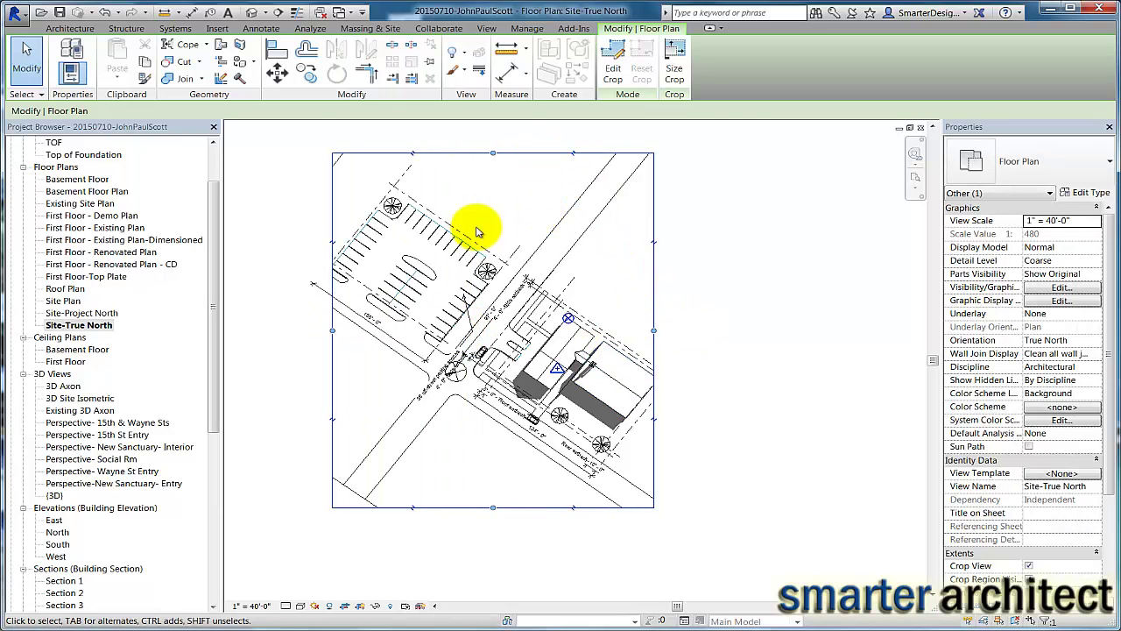
pyautogui.scroll(3, 388, 271)
pyautogui.scroll(2, 490, 419)
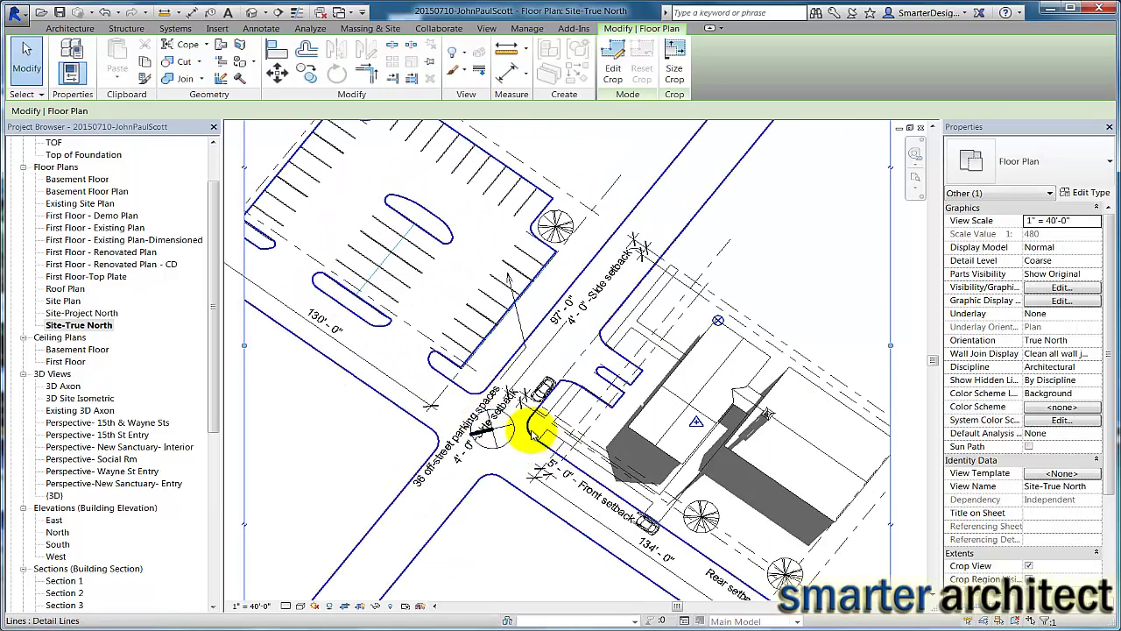
pyautogui.scroll(-4, 514, 305)
pyautogui.moveTo(442, 184); pyautogui.dragTo(463, 242, button='middle')
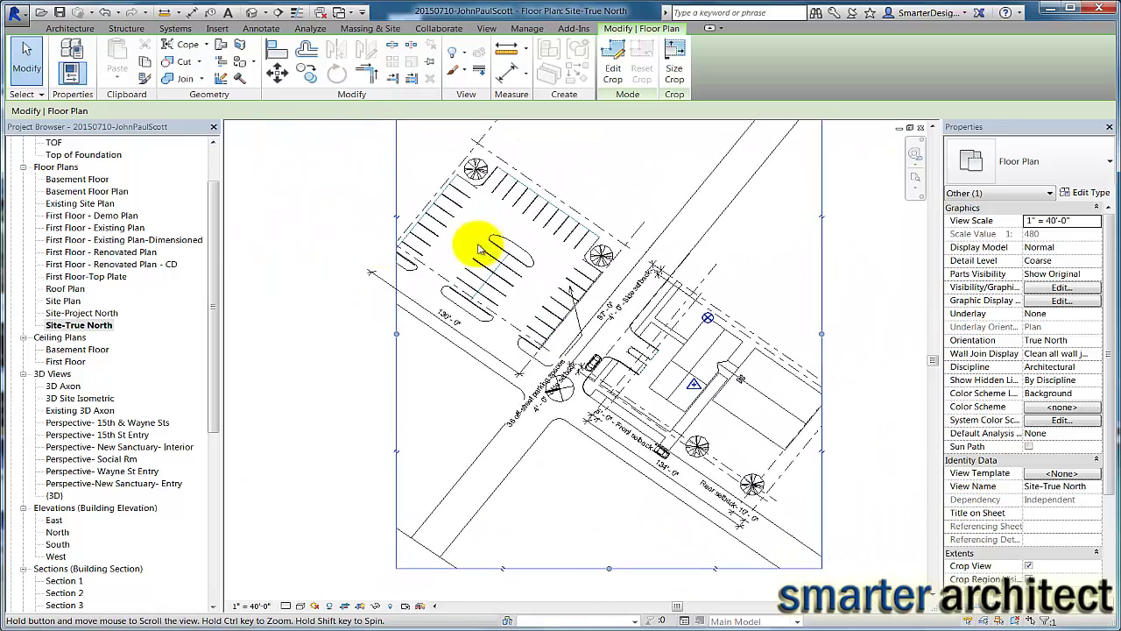
pyautogui.doubleClick(88, 314)
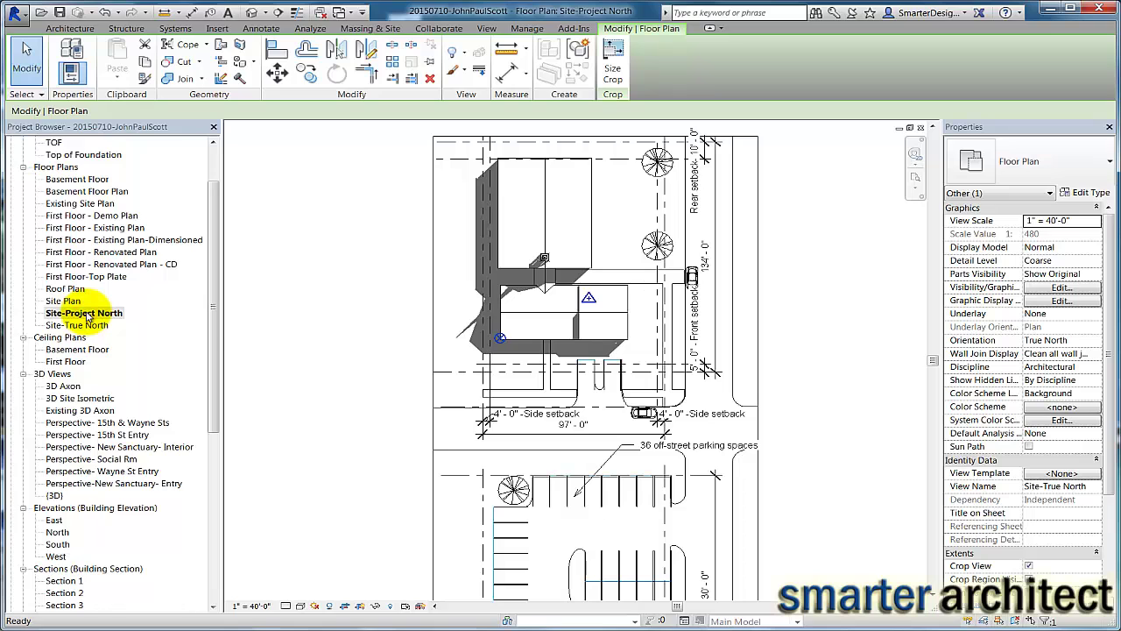
pyautogui.scroll(-2, 310, 391)
pyautogui.moveTo(308, 413)
pyautogui.mouseDown(button='middle')
pyautogui.moveTo(359, 336)
pyautogui.moveTo(357, 367)
pyautogui.mouseUp(button='middle')
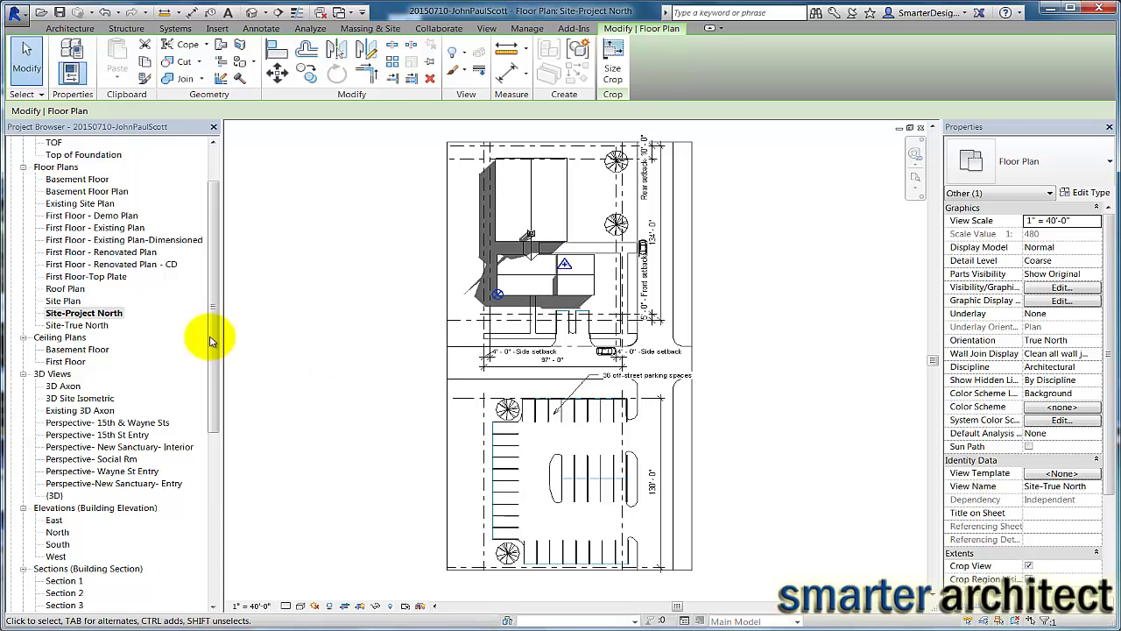
pyautogui.doubleClick(93, 326)
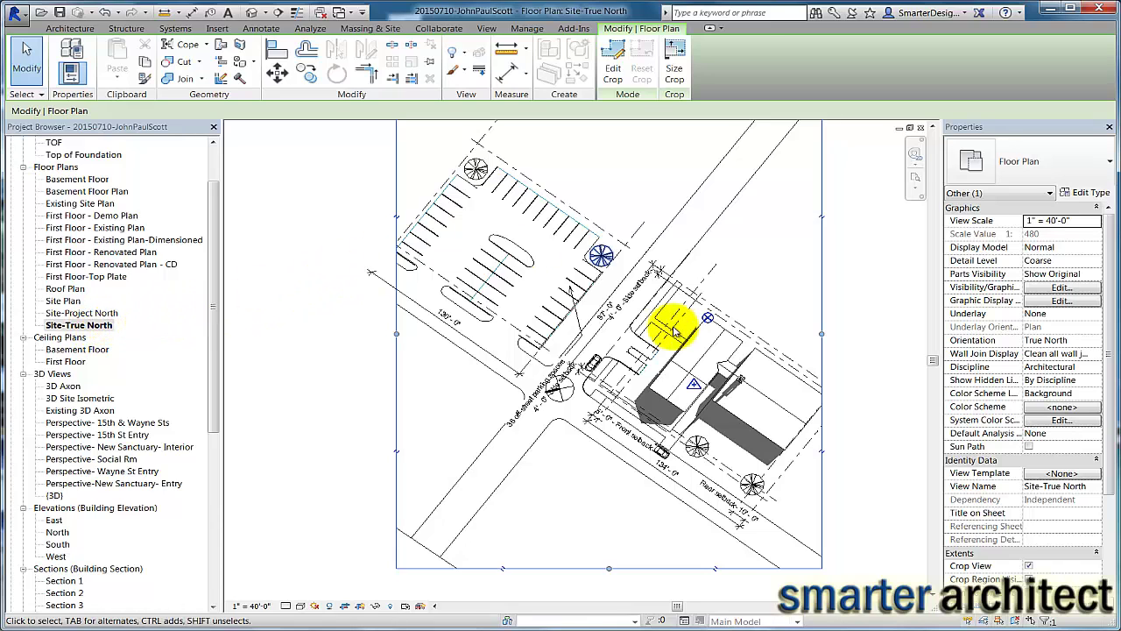
pyautogui.scroll(4, 667, 418)
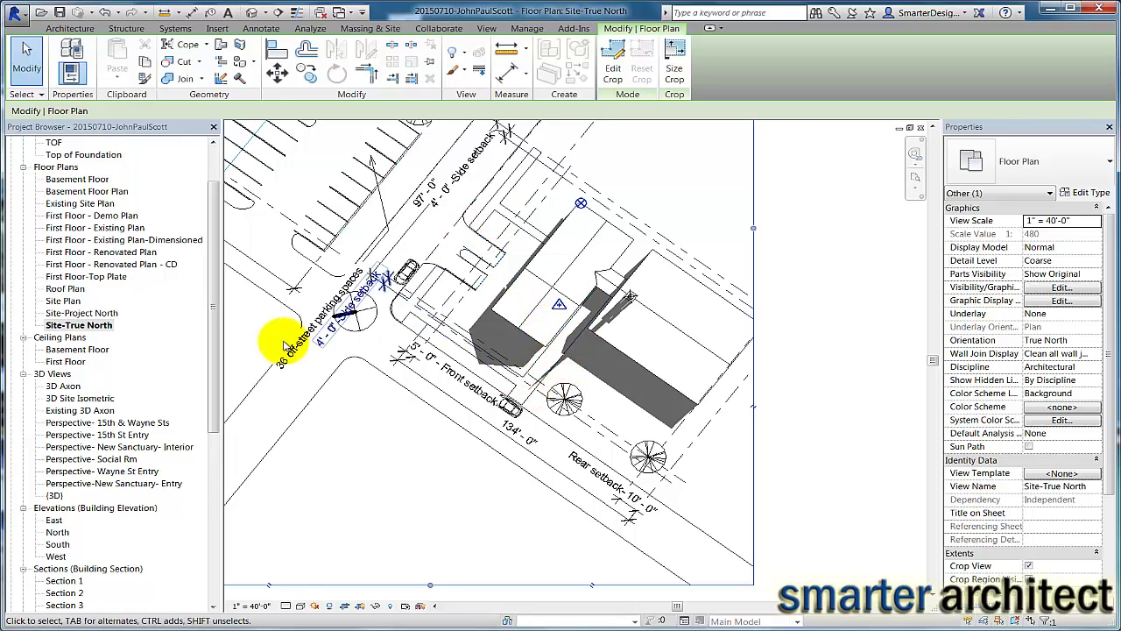
pyautogui.doubleClick(105, 314)
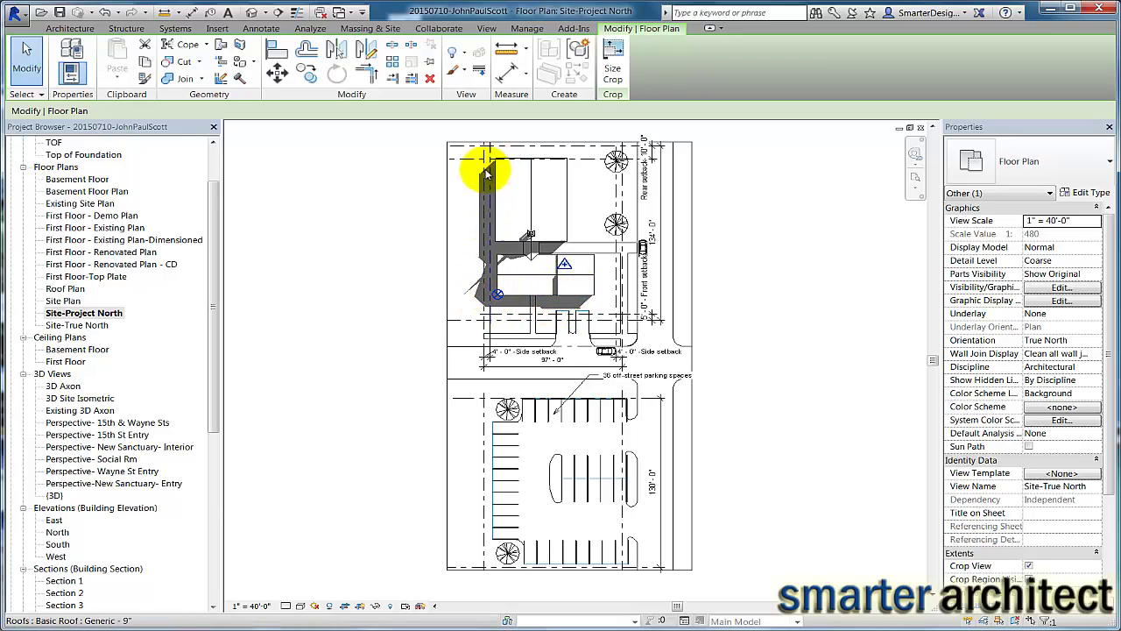
pyautogui.doubleClick(88, 325)
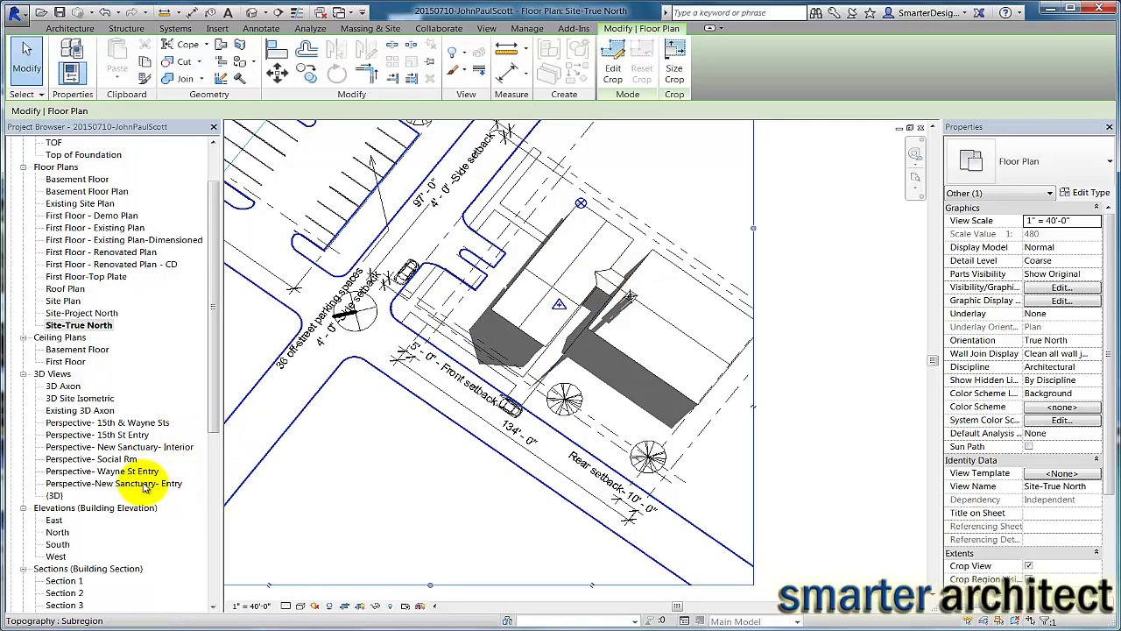
# Step: Step through the perspective views to Perspective-New Sanctuary- Entry and zoom out
pyautogui.doubleClick(138, 424)
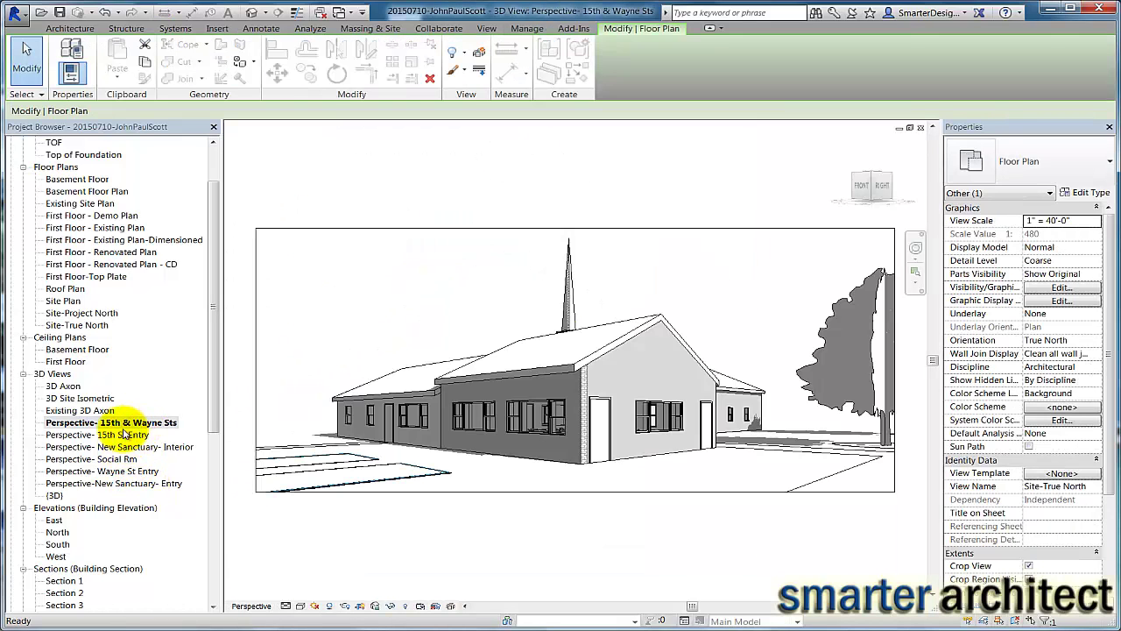
pyautogui.doubleClick(130, 472)
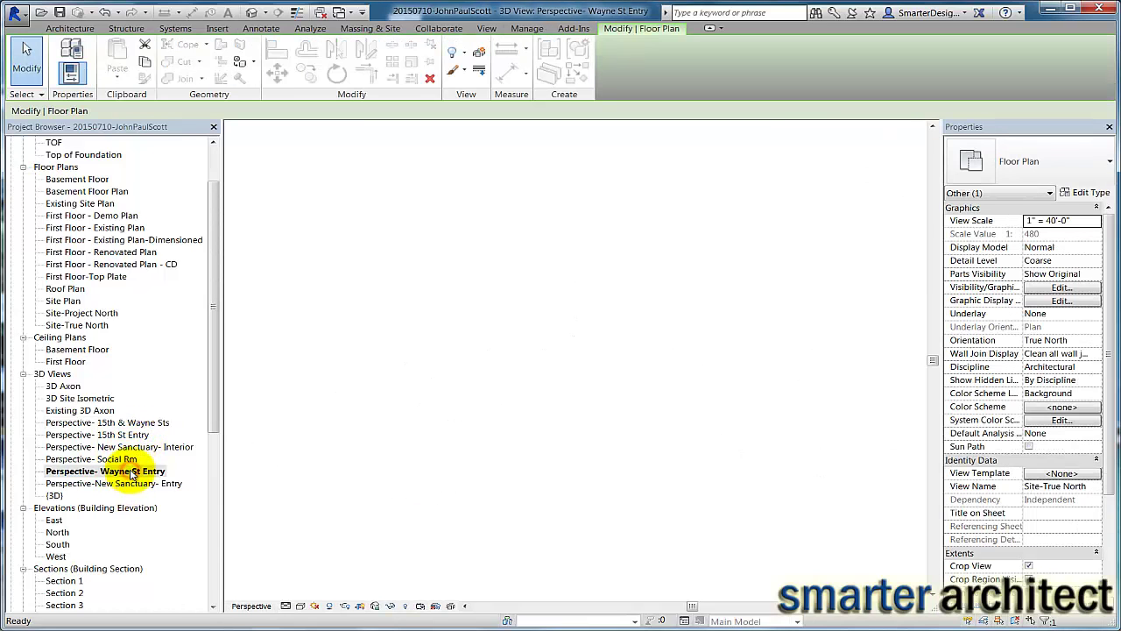
pyautogui.doubleClick(135, 485)
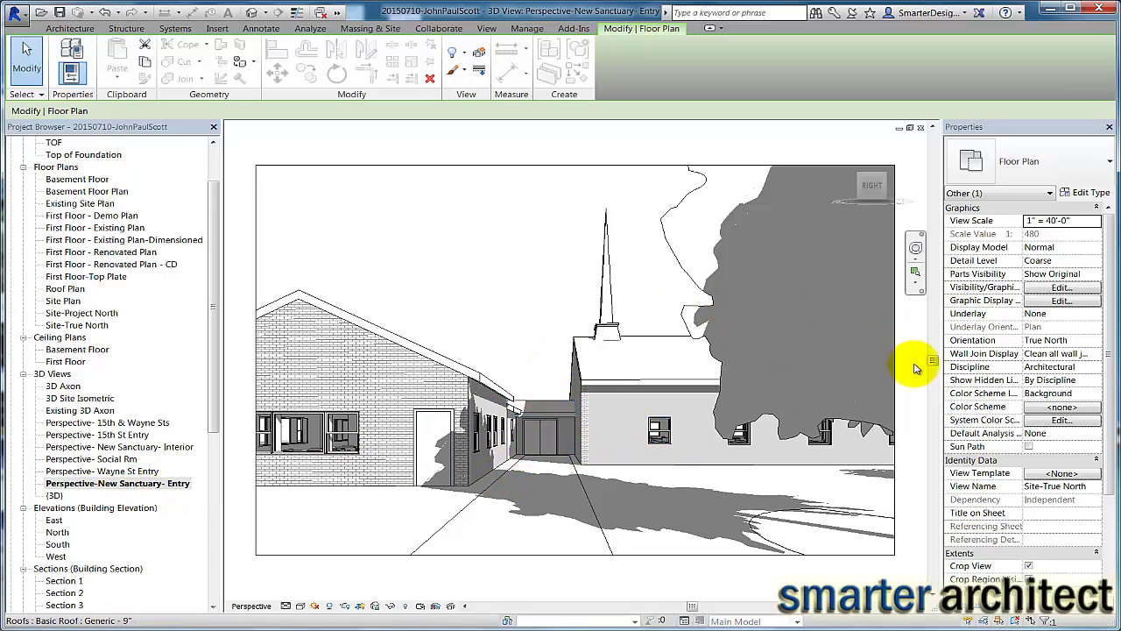
pyautogui.moveTo(794, 469); pyautogui.dragTo(740, 444, button='middle')
pyautogui.scroll(-2, 741, 444)
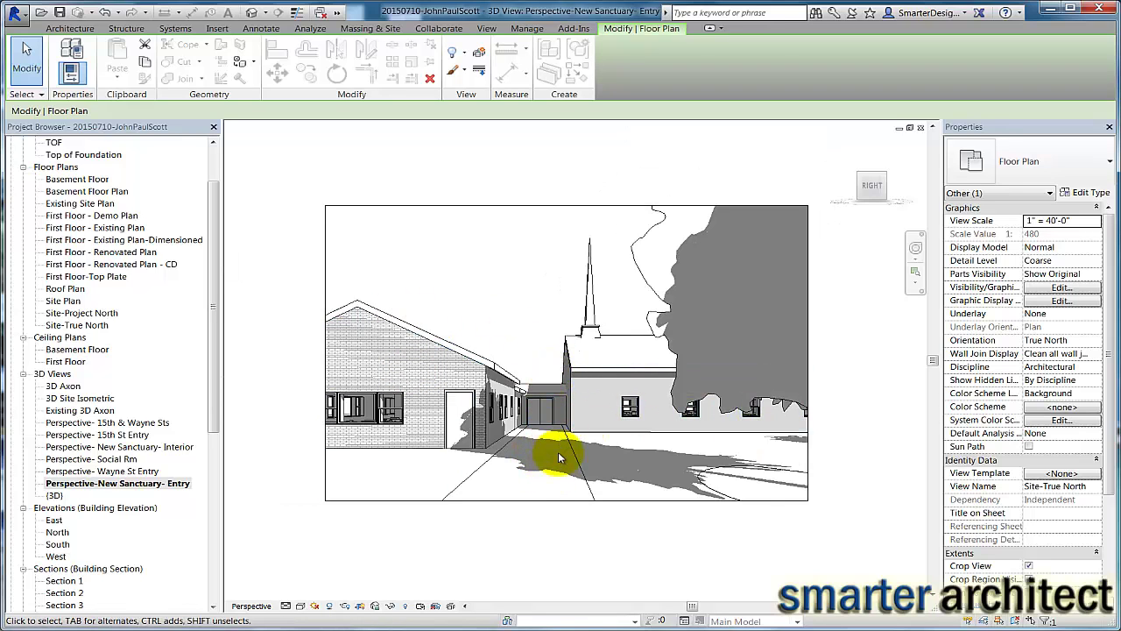
pyautogui.click(563, 538)
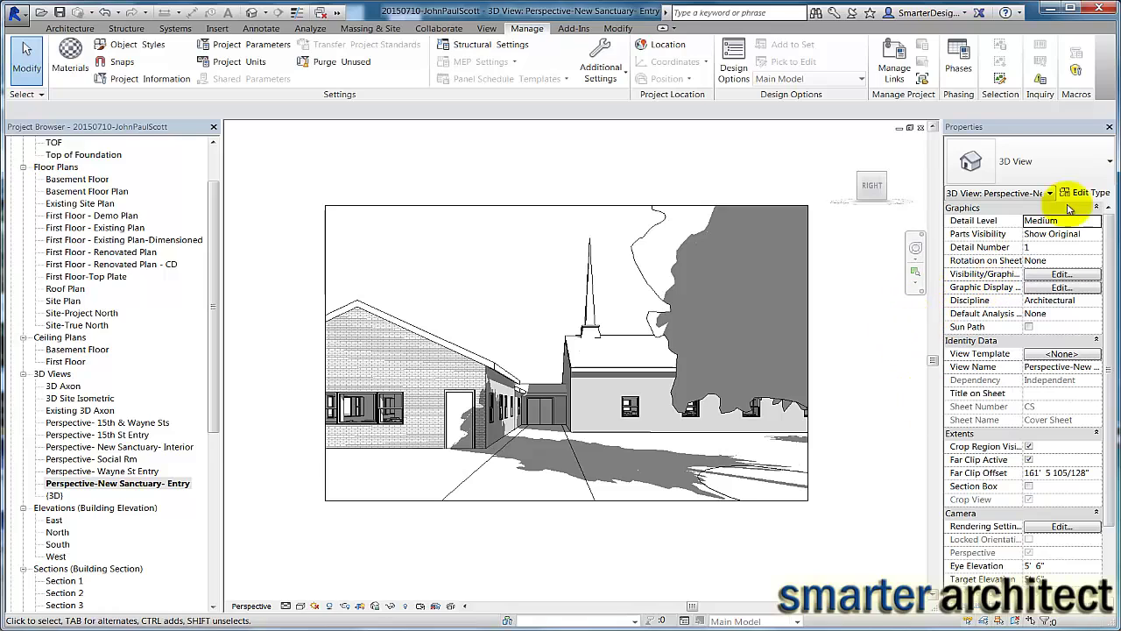
# Step: Switch from the Site-True North plan to the Site-Project North plan
pyautogui.moveTo(1110, 241)
pyautogui.mouseDown()
pyautogui.moveTo(1110, 300)
pyautogui.moveTo(1113, 245)
pyautogui.mouseUp()
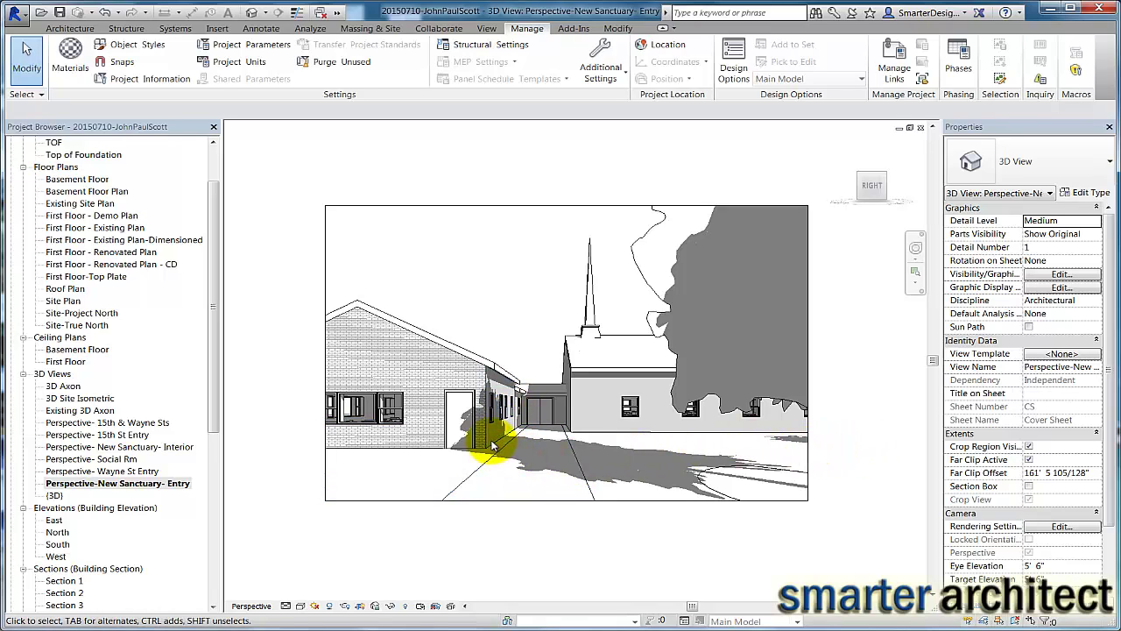
pyautogui.doubleClick(74, 325)
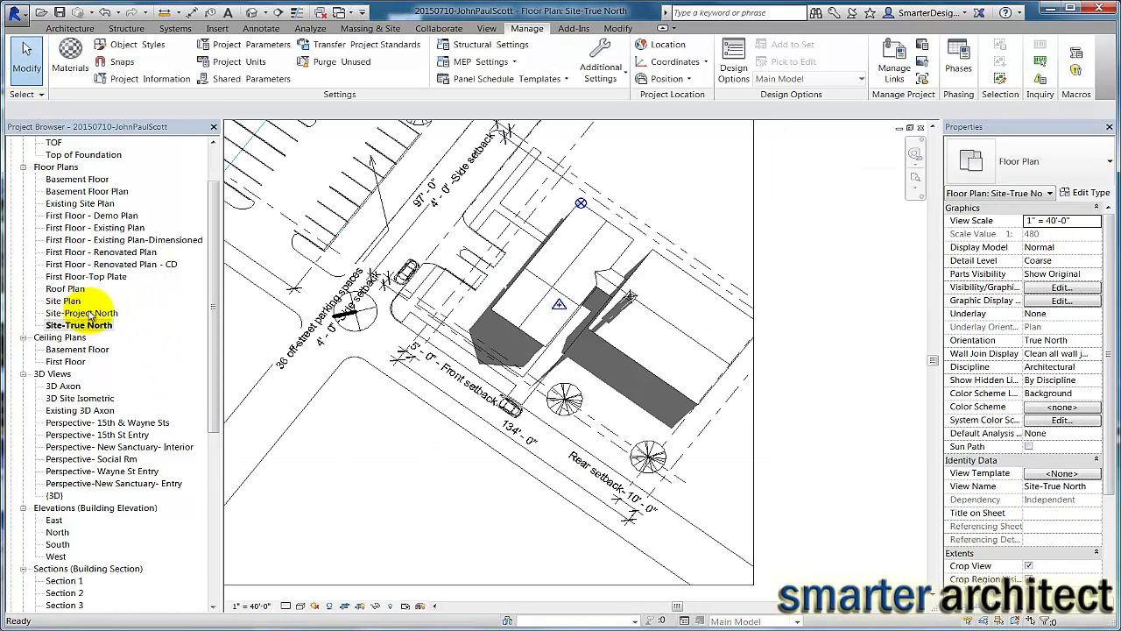
pyautogui.doubleClick(90, 314)
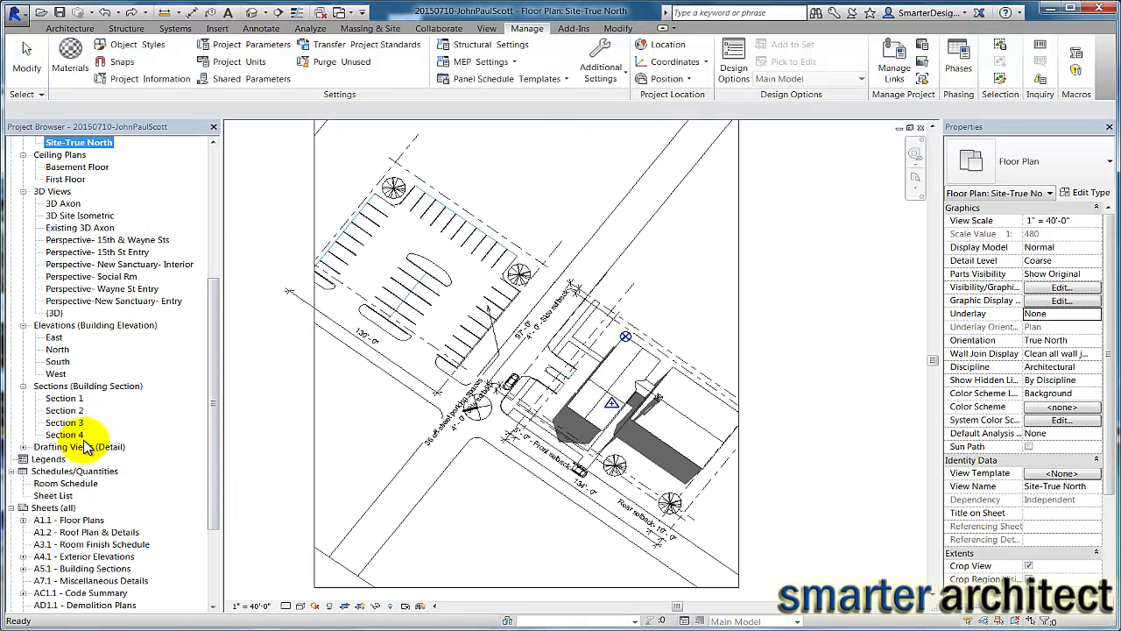
# Step: Open the South building elevation and zoom in toward the ground line
pyautogui.doubleClick(59, 362)
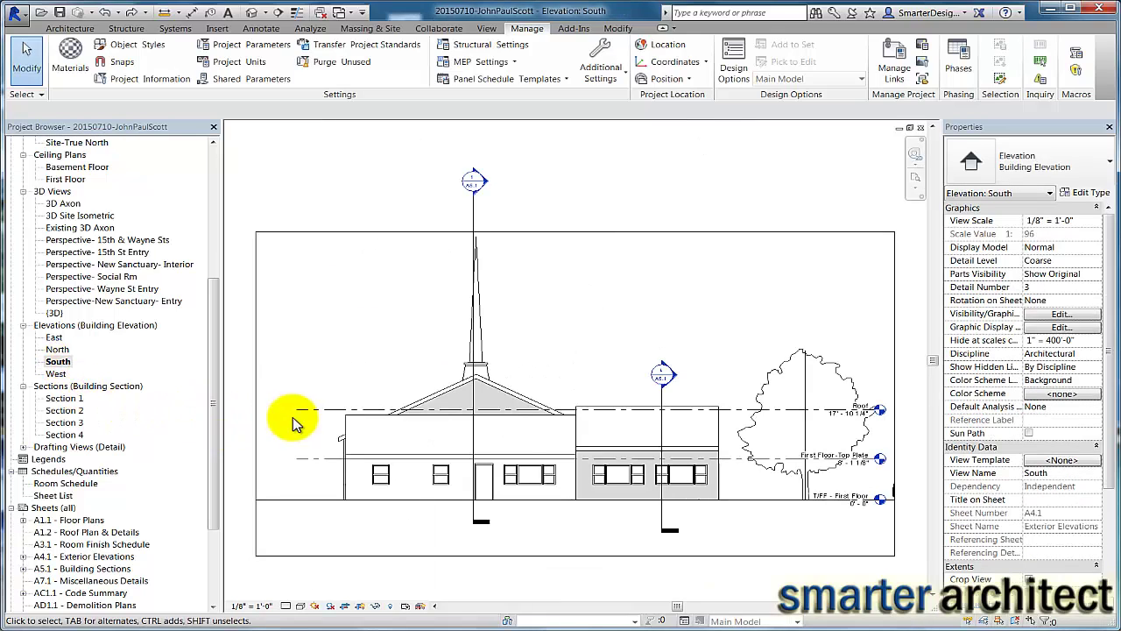
pyautogui.scroll(1, 402, 512)
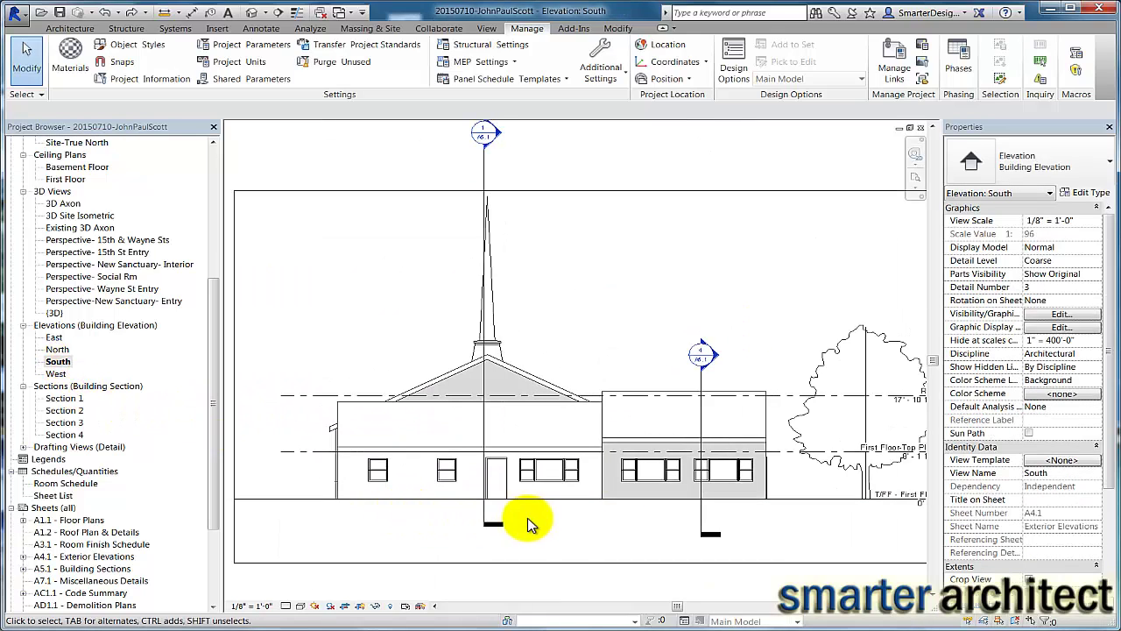
pyautogui.scroll(1, 388, 505)
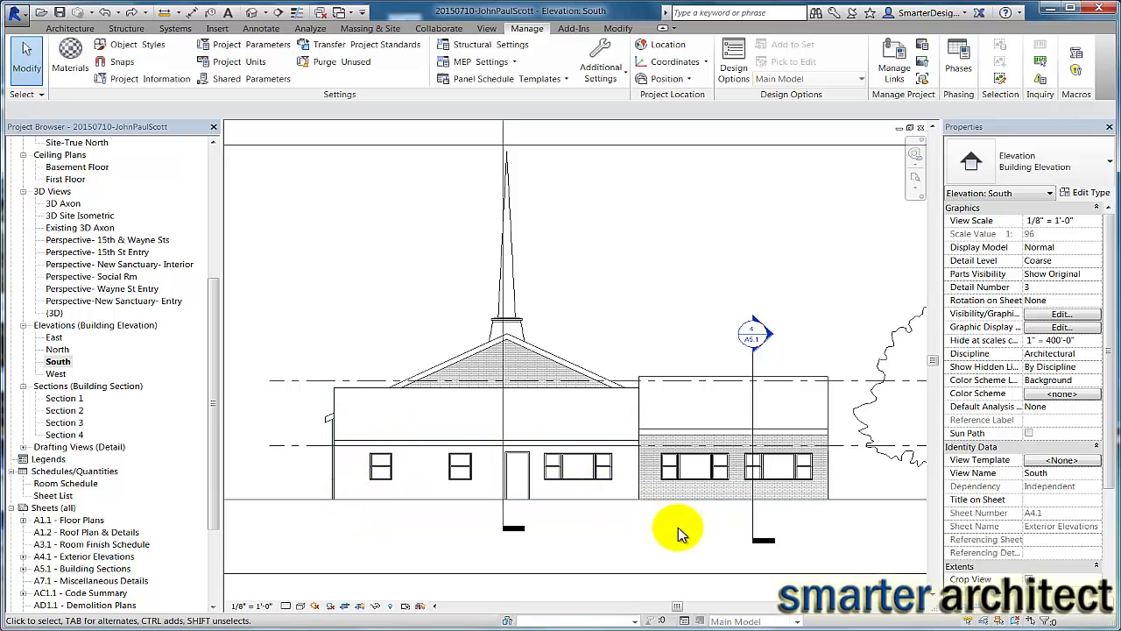
# Step: In Visibility/Graphics, turn on the Site subcategories Project Base Point and Survey Point for the South elevation
pyautogui.click(1061, 314)
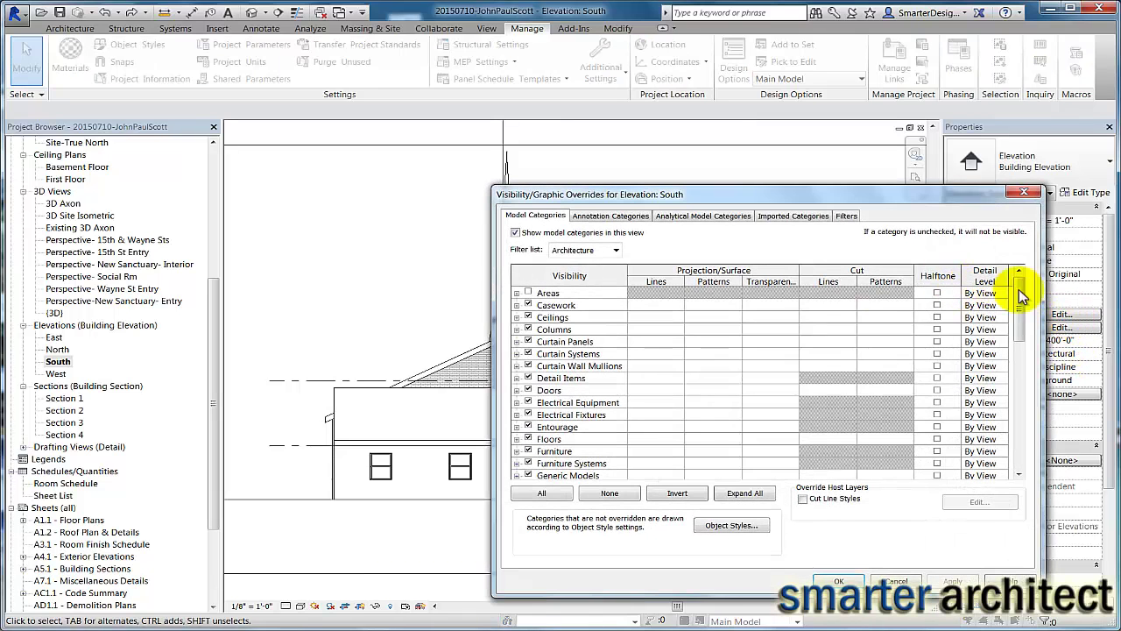
pyautogui.moveTo(1023, 311); pyautogui.dragTo(946, 401)
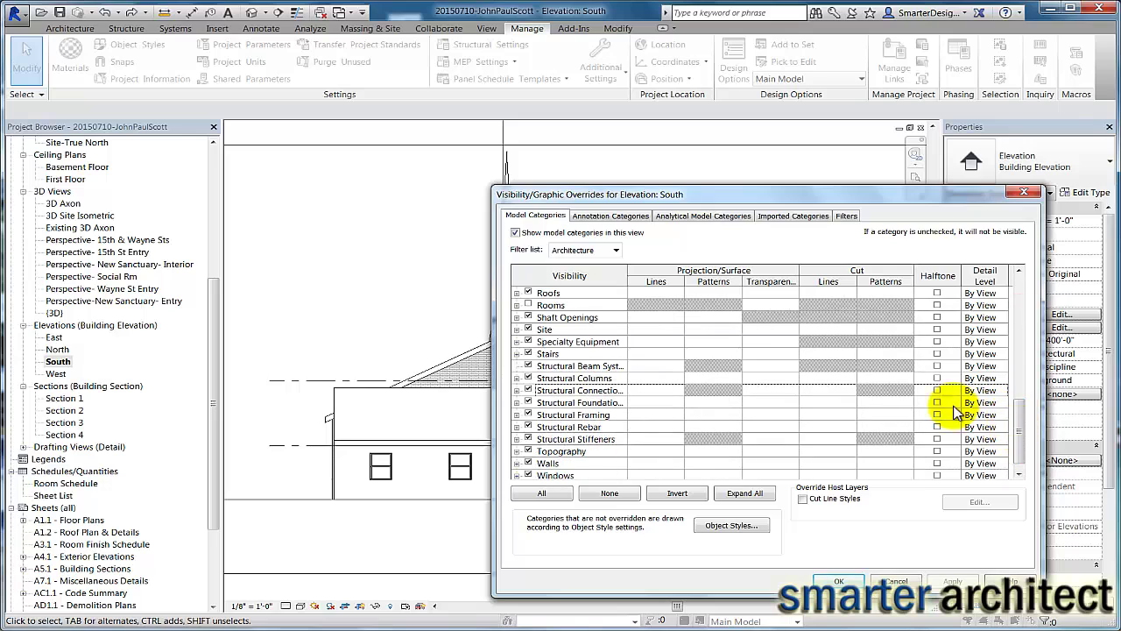
pyautogui.click(516, 330)
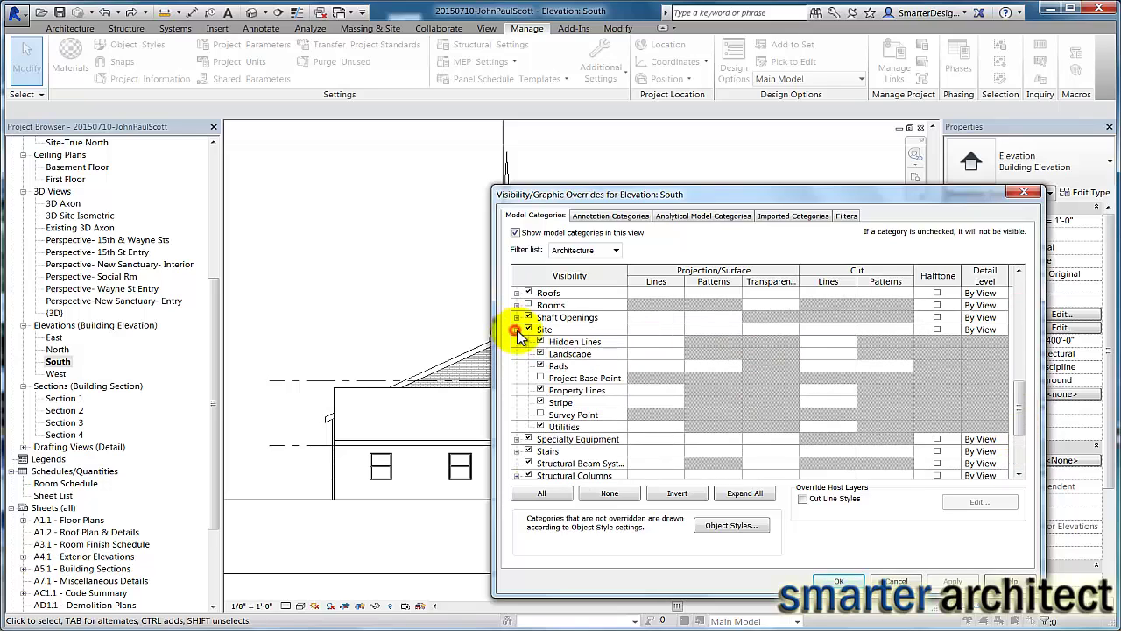
pyautogui.click(541, 377)
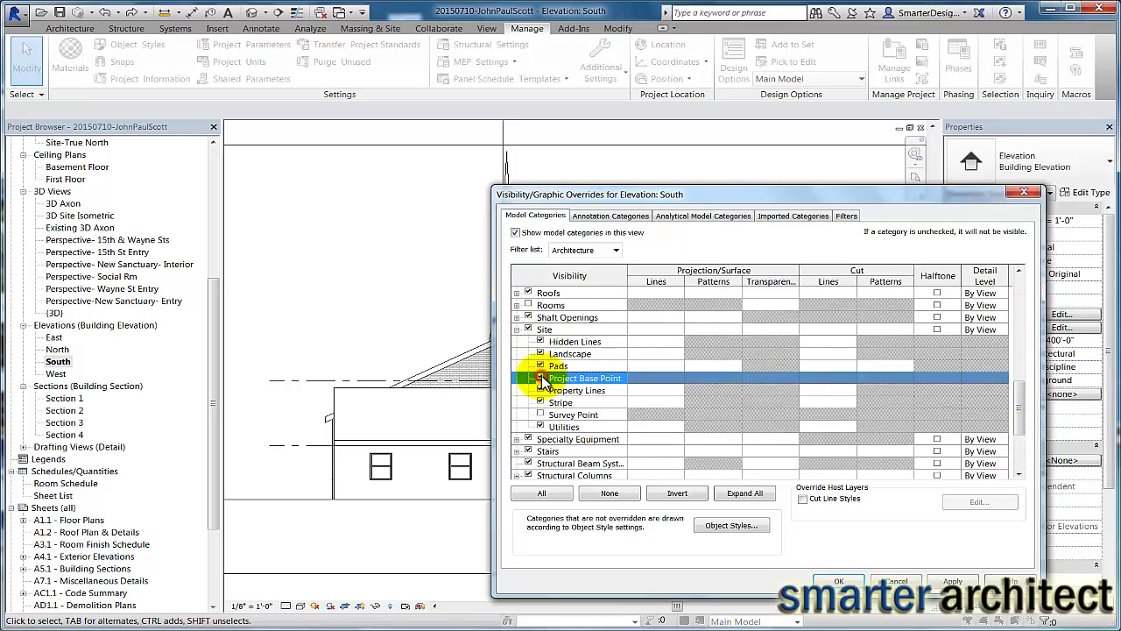
pyautogui.click(540, 414)
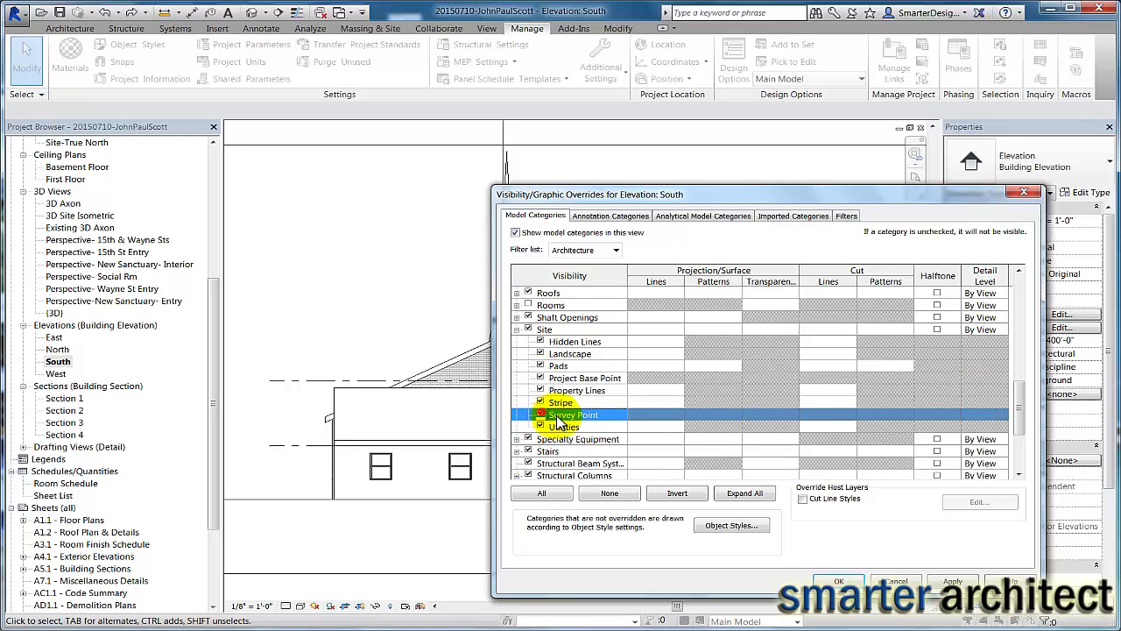
pyautogui.click(954, 580)
pyautogui.click(841, 581)
# Step: Zoom in on the ground line and select the project base point
pyautogui.scroll(4, 333, 500)
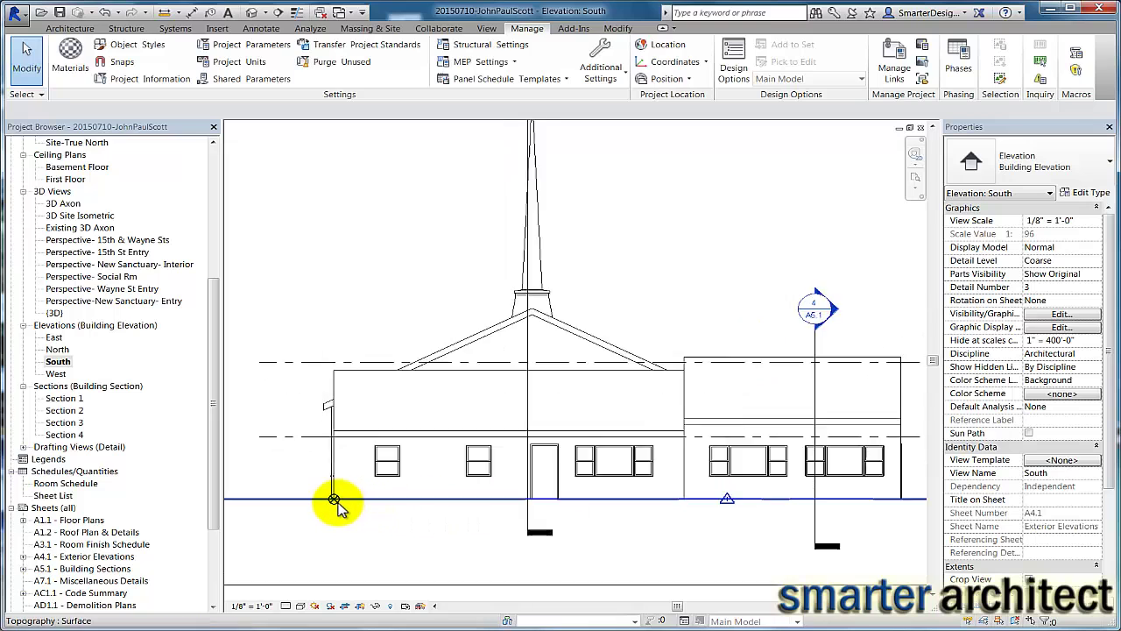
pyautogui.scroll(-2, 525, 521)
pyautogui.moveTo(638, 526); pyautogui.dragTo(518, 465, button='middle')
pyautogui.moveTo(393, 461); pyautogui.dragTo(471, 443, button='middle')
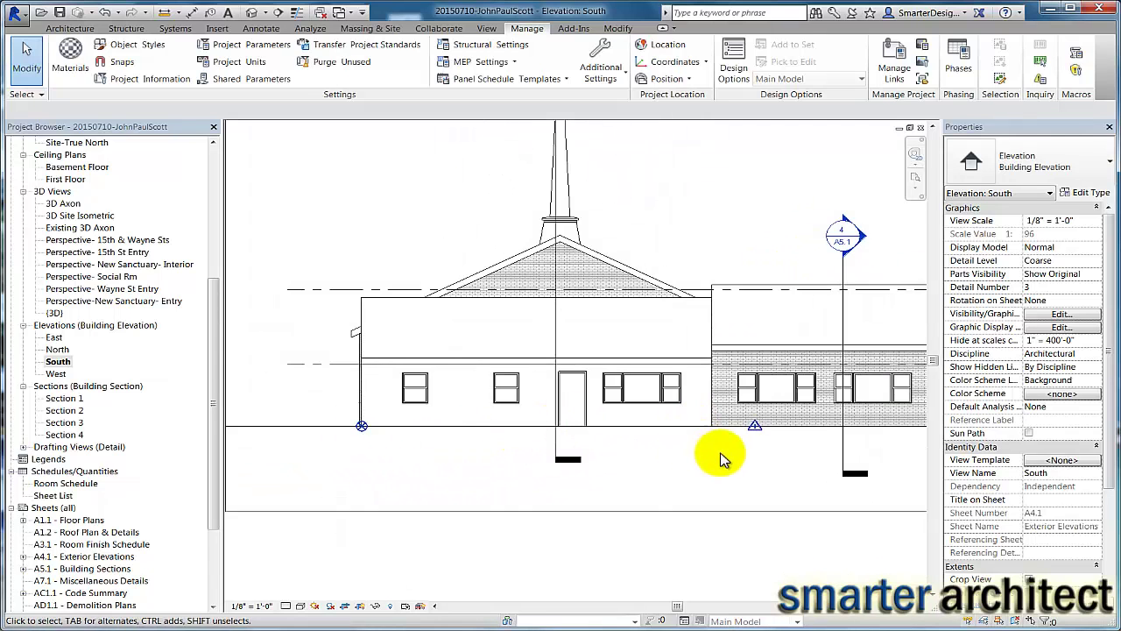
pyautogui.moveTo(709, 495); pyautogui.dragTo(567, 478, button='middle')
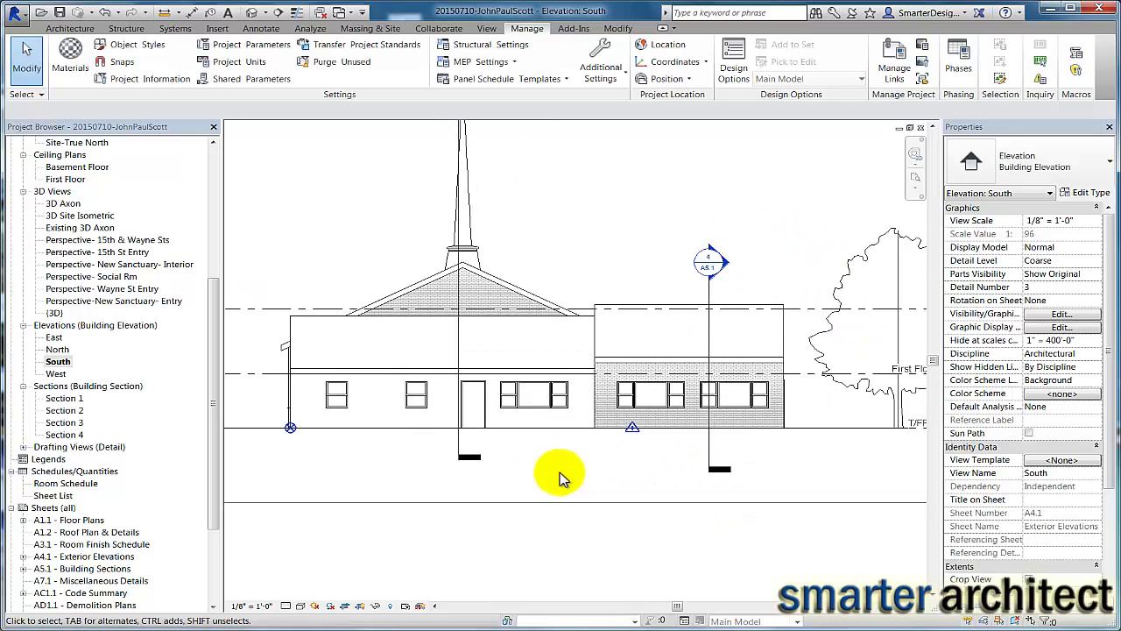
pyautogui.scroll(-1, 641, 500)
pyautogui.moveTo(640, 501); pyautogui.dragTo(635, 513, button='middle')
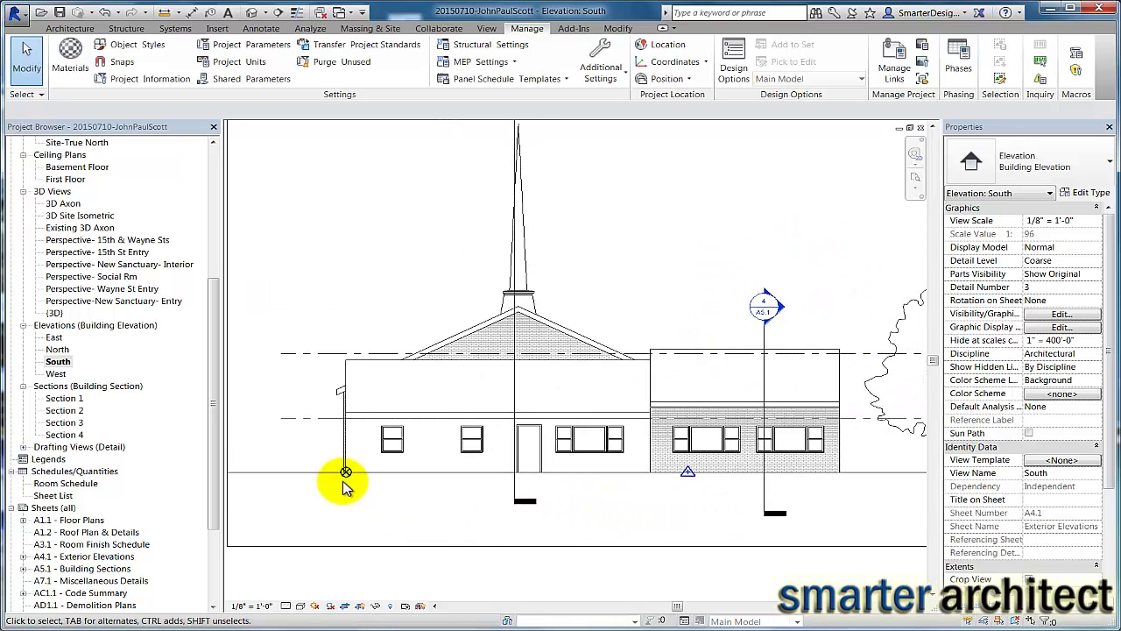
pyautogui.scroll(1, 346, 473)
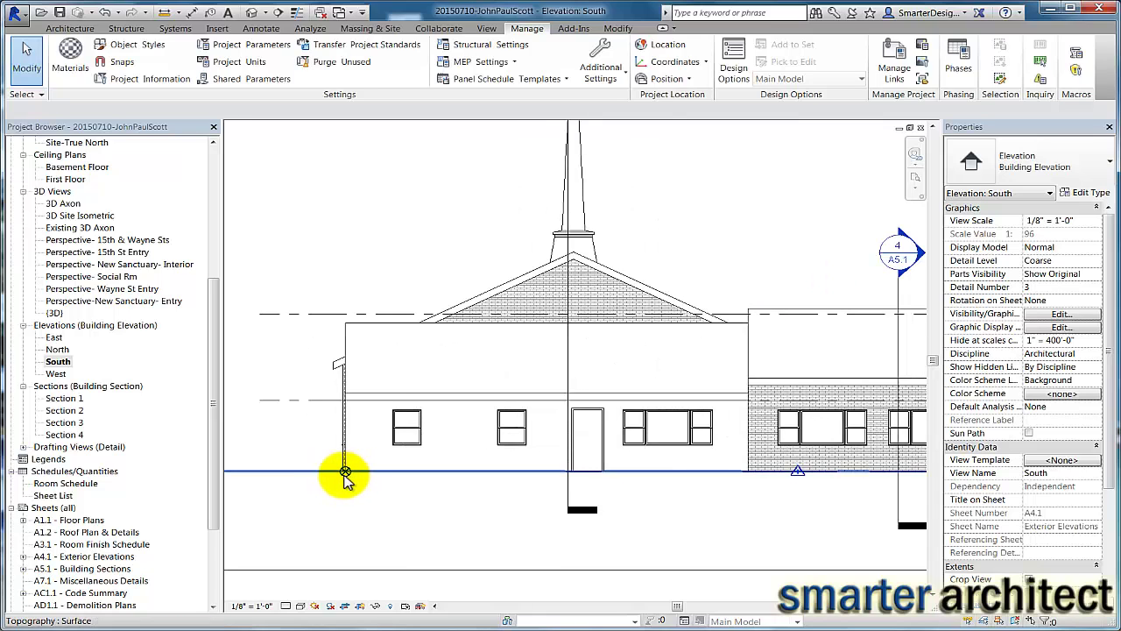
pyautogui.scroll(2, 346, 473)
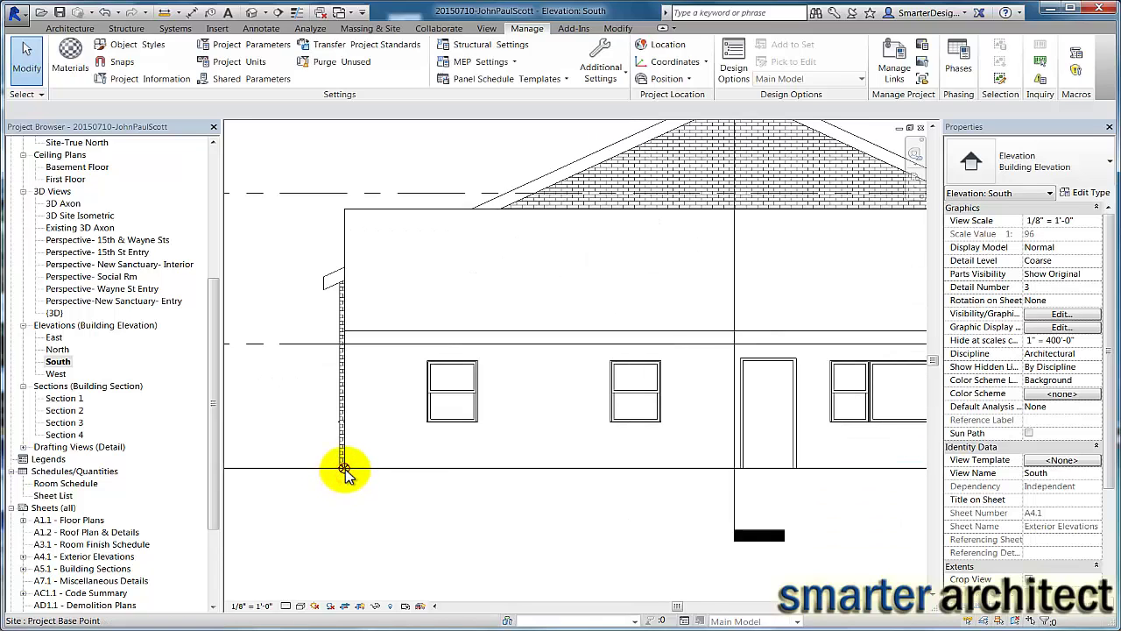
pyautogui.click(345, 470)
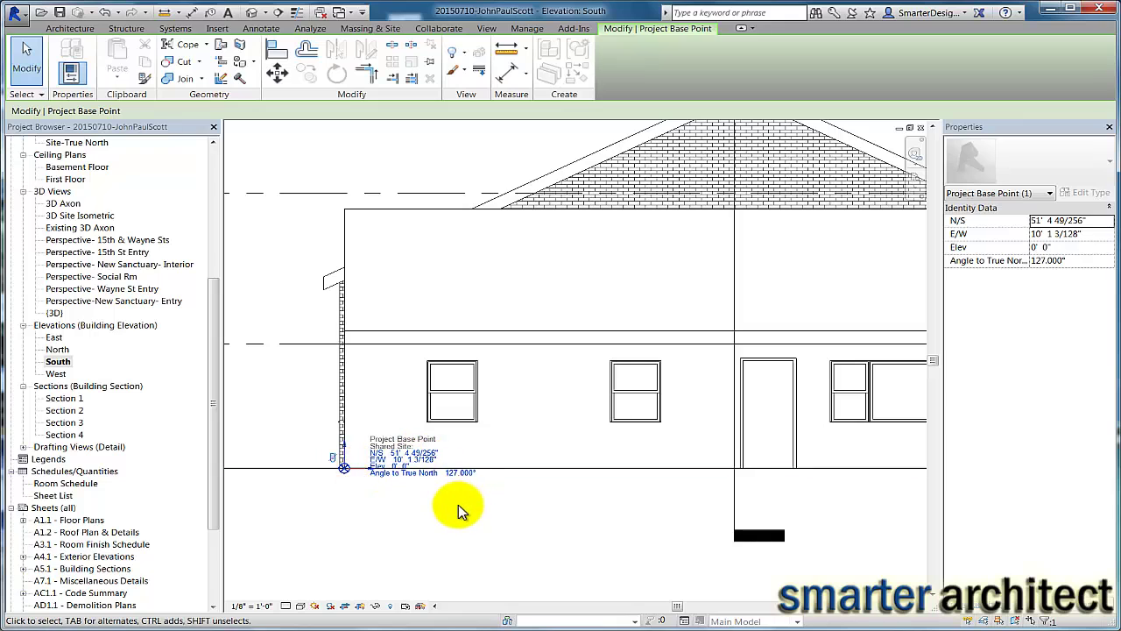
# Step: Inspect the base point's 0'-0" elevation, level with T/FF - First Floor, and its 127° angle to true north
pyautogui.scroll(-4, 465, 525)
pyautogui.scroll(3, 450, 508)
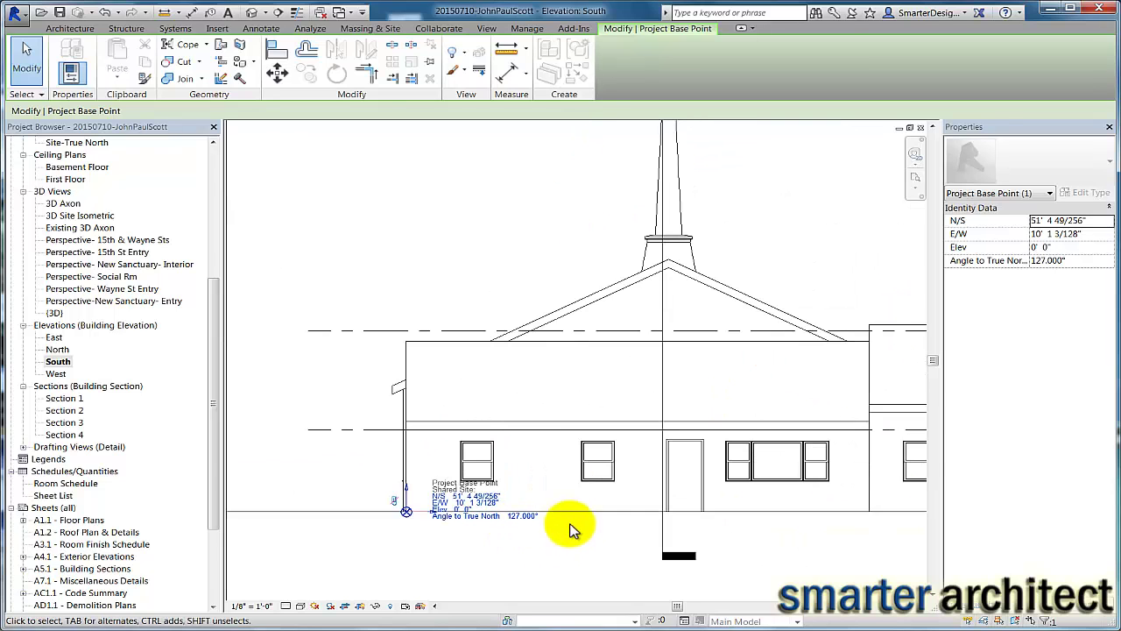
pyautogui.scroll(-2, 510, 539)
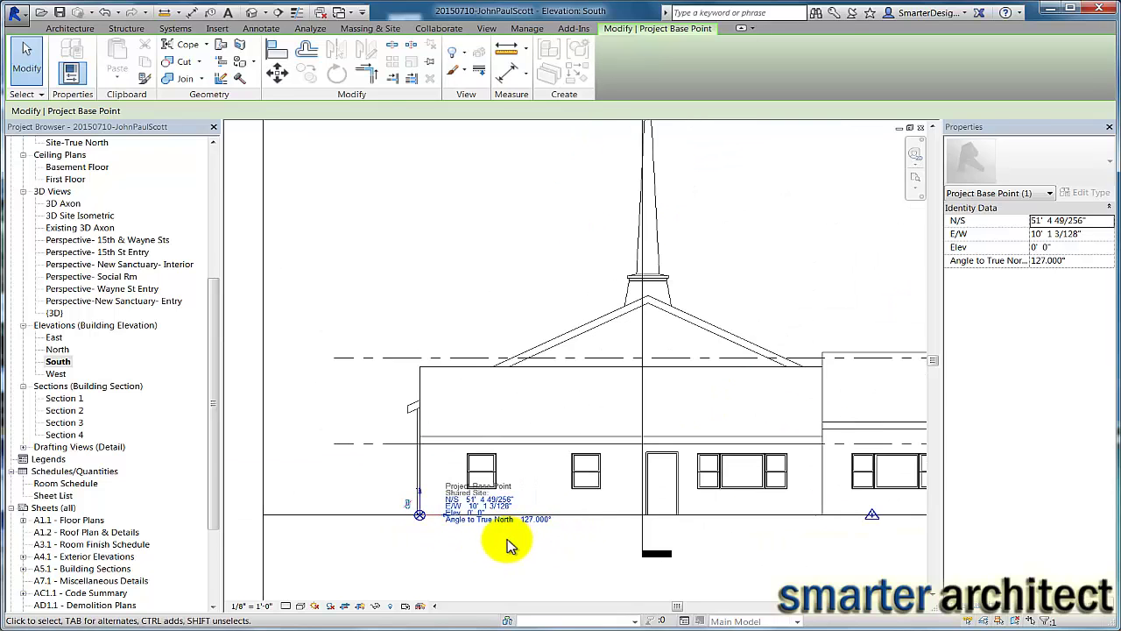
pyautogui.scroll(-3, 745, 546)
pyautogui.scroll(3, 780, 514)
pyautogui.scroll(1, 845, 529)
pyautogui.scroll(-2, 601, 508)
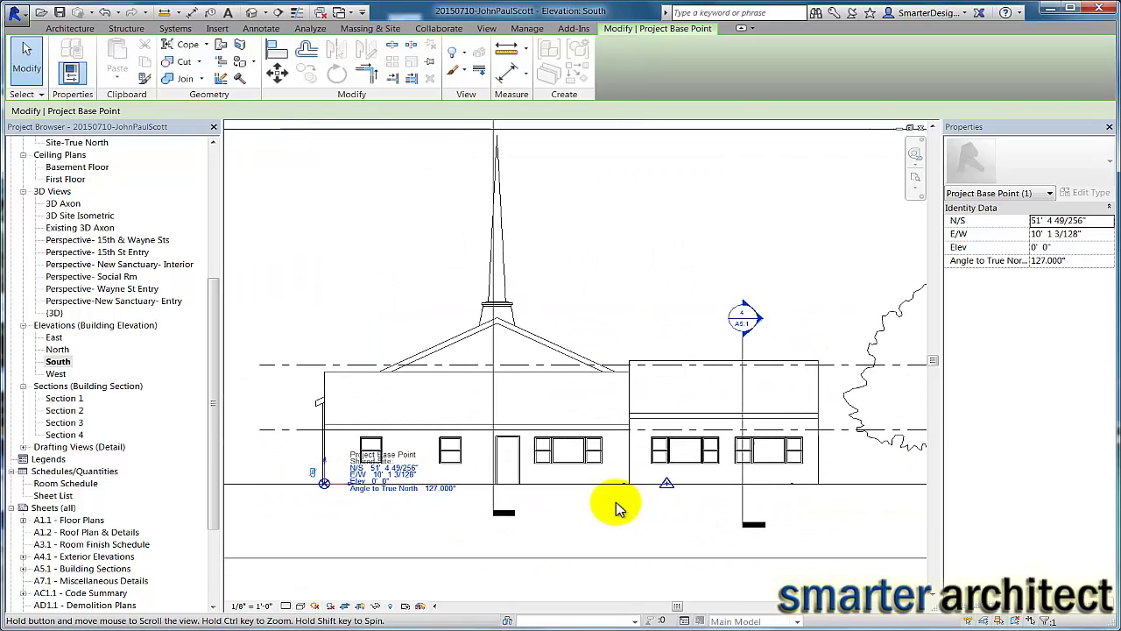
pyautogui.scroll(3, 381, 504)
pyautogui.scroll(-2, 361, 397)
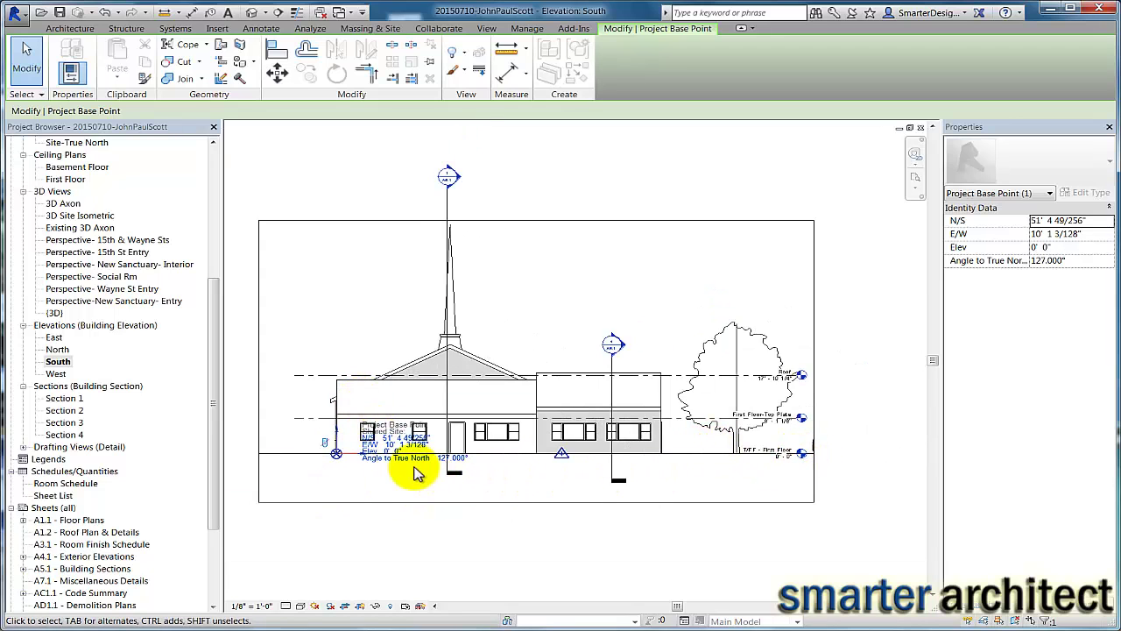
pyautogui.scroll(2, 770, 446)
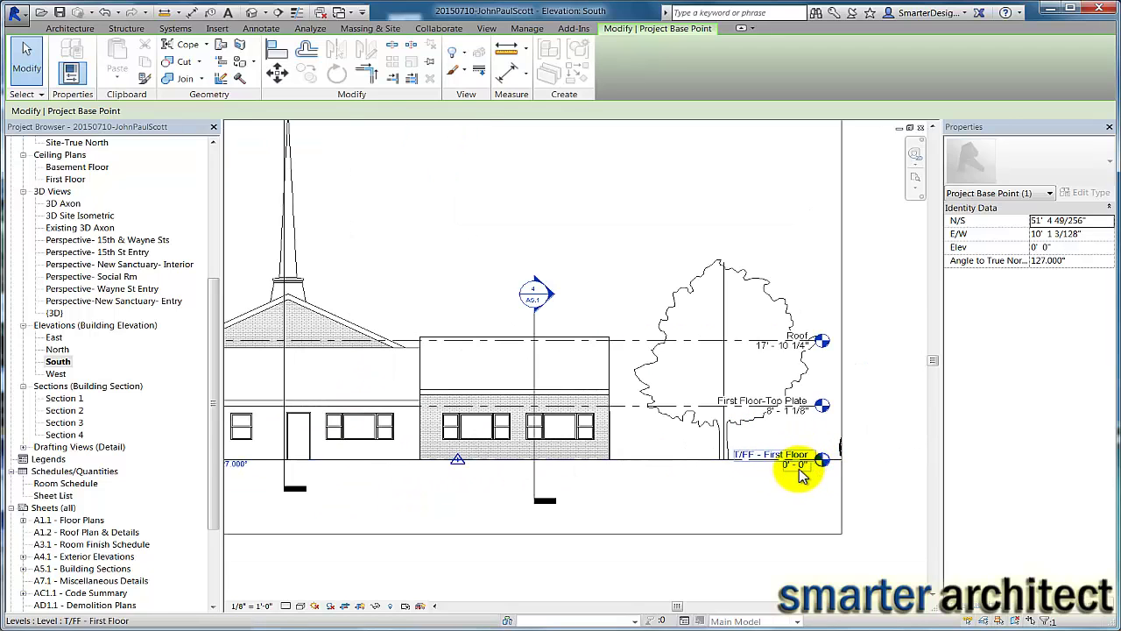
pyautogui.scroll(-2, 801, 473)
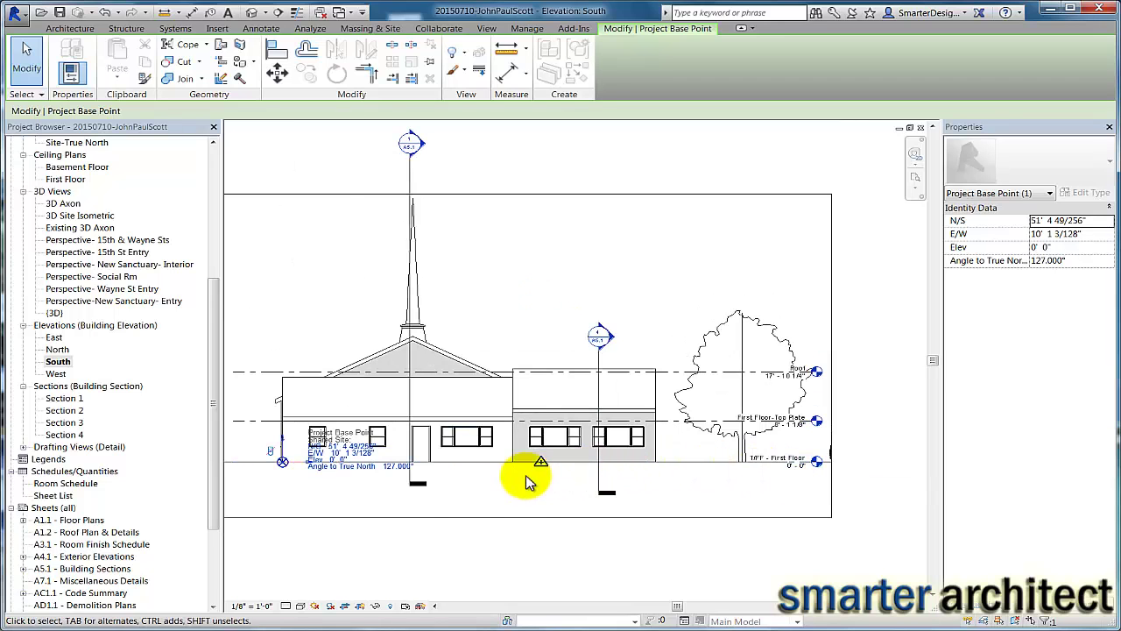
pyautogui.moveTo(345, 483); pyautogui.dragTo(393, 412, button='middle')
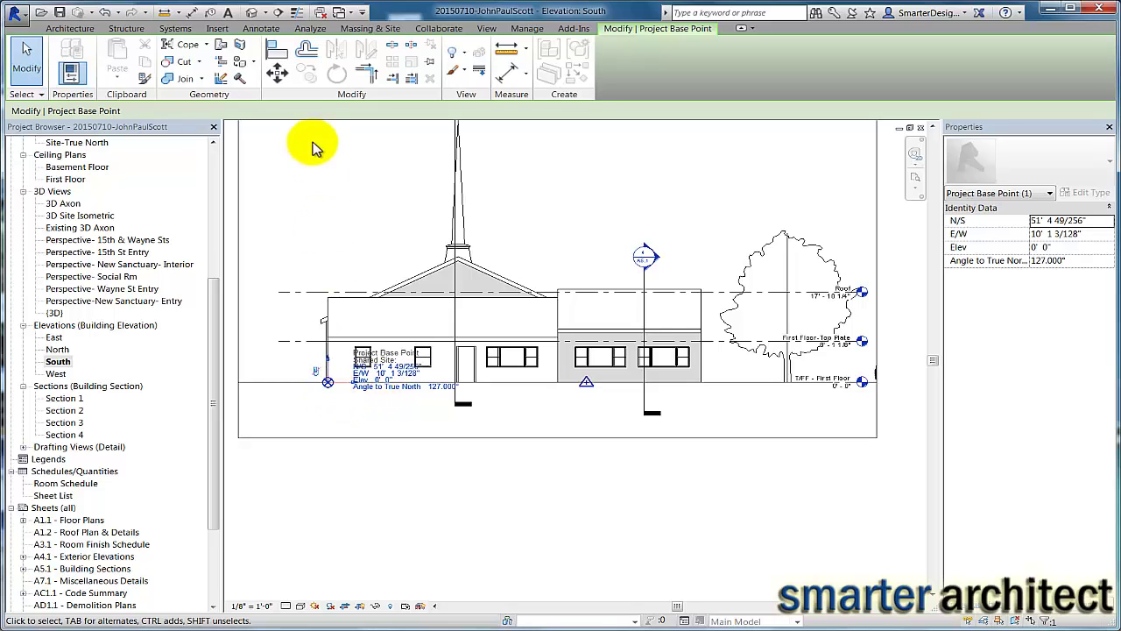
# Step: Move the project base point 100 feet straight down
pyautogui.click(277, 72)
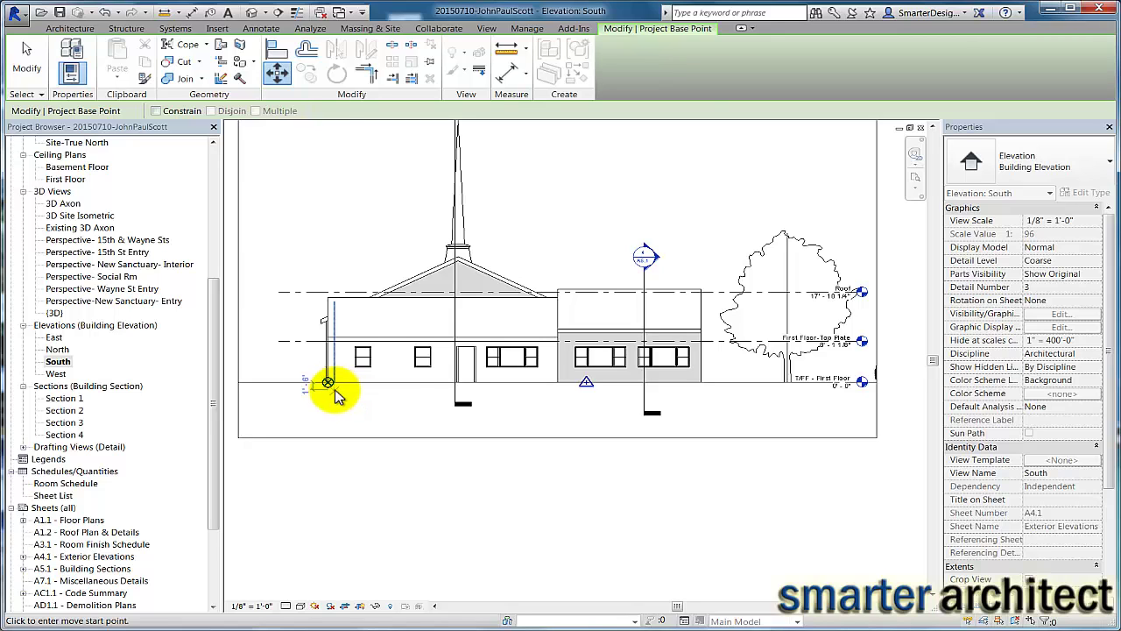
pyautogui.press('Escape')
pyautogui.press('Escape')
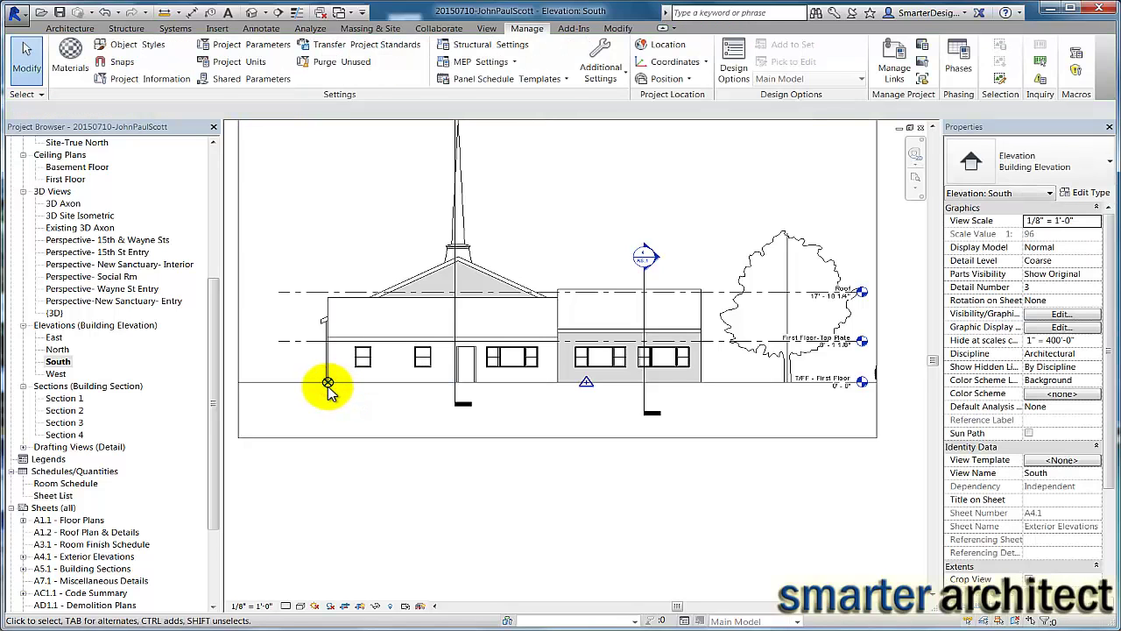
pyautogui.click(327, 386)
pyautogui.scroll(2, 313, 383)
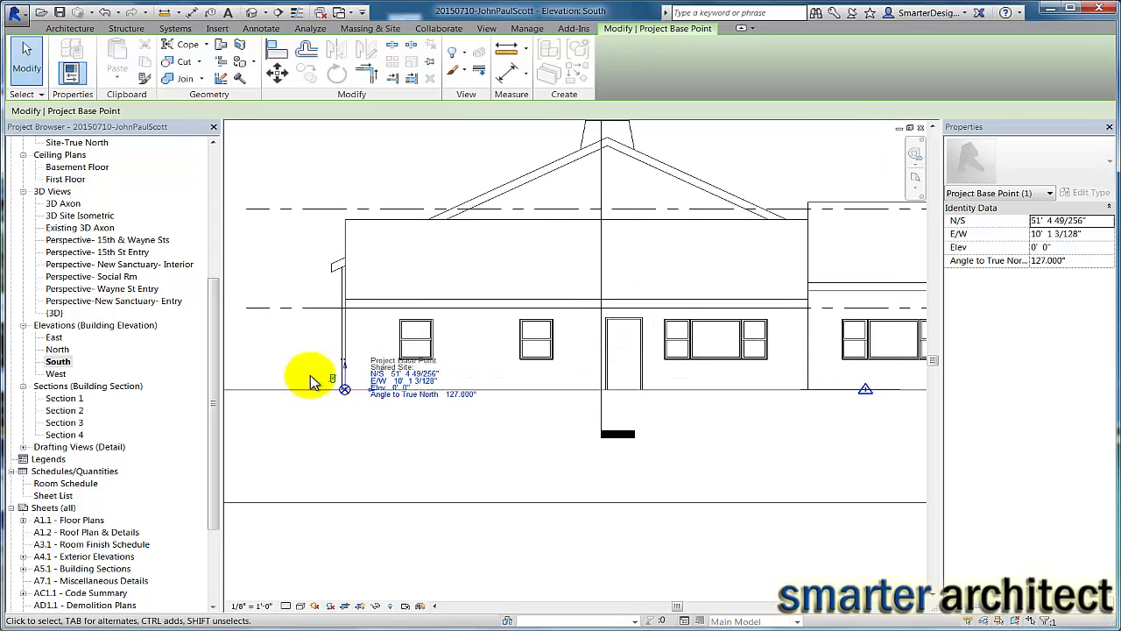
pyautogui.click(286, 79)
pyautogui.click(378, 407)
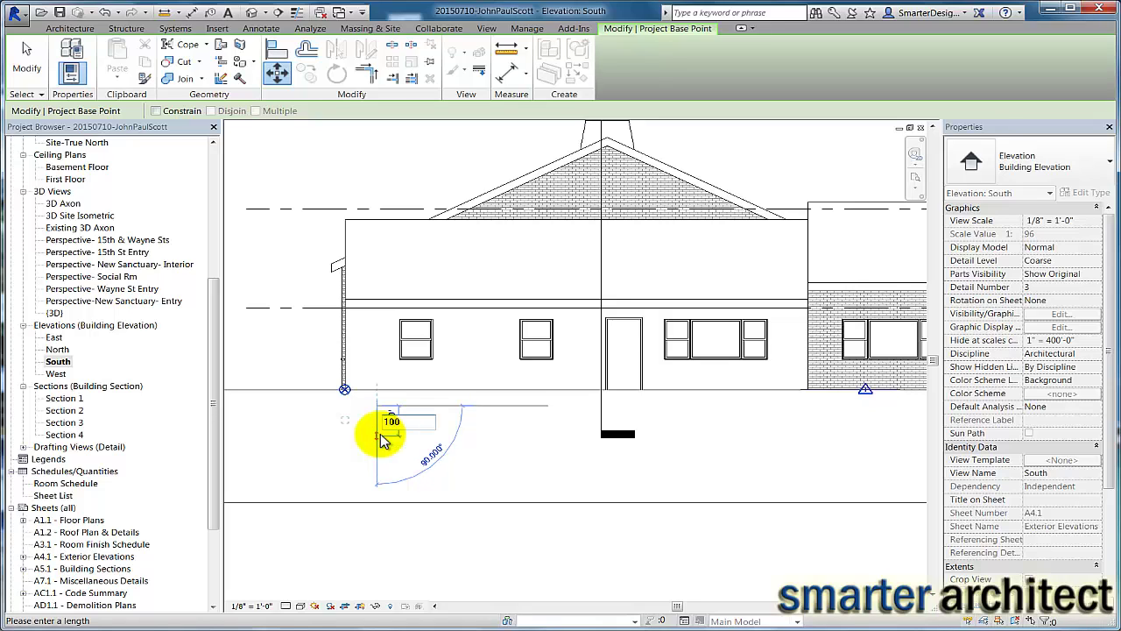
pyautogui.press('Return')
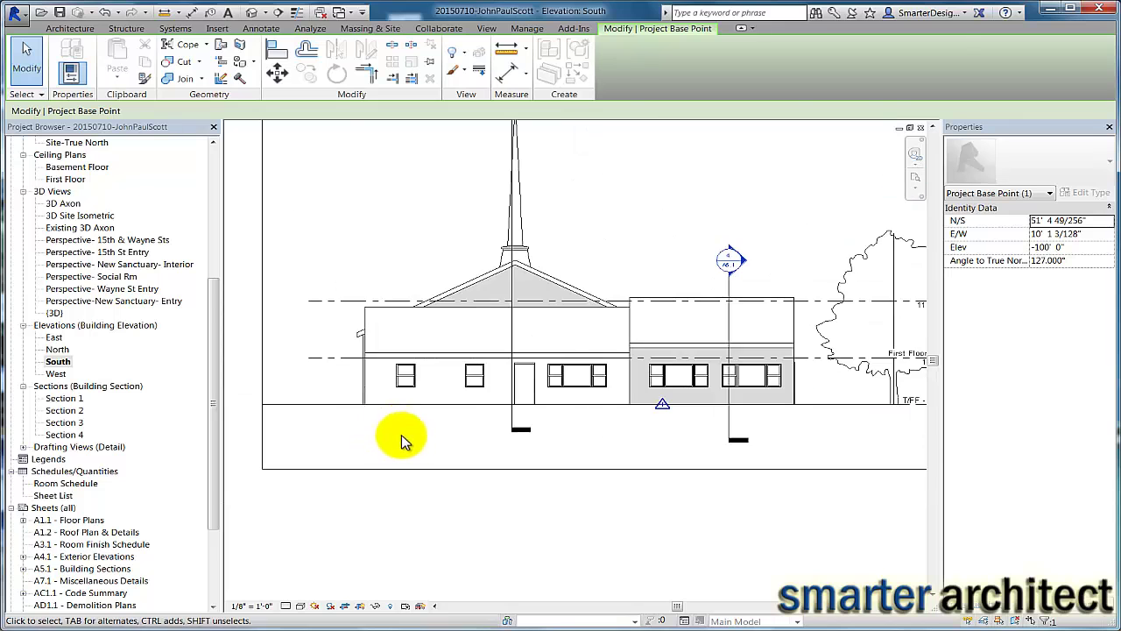
pyautogui.click(406, 440)
# Step: Frame the whole church to check the levels: First Floor 100'-0", Roof 117'-10 1/4"
pyautogui.moveTo(814, 445); pyautogui.dragTo(651, 421, button='middle')
pyautogui.scroll(2, 753, 337)
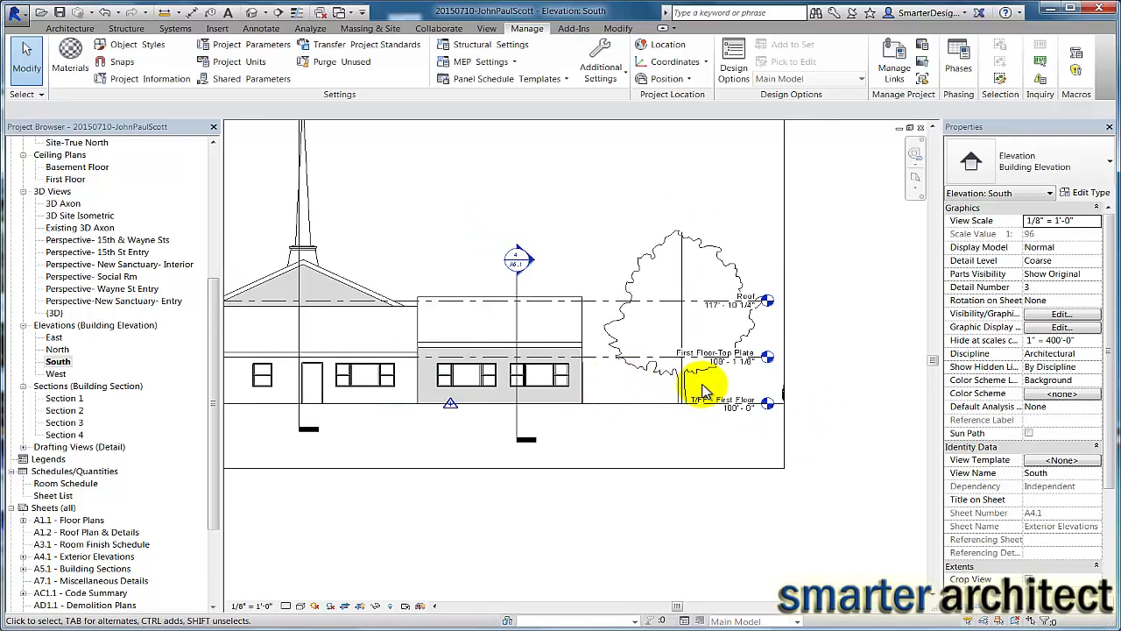
pyautogui.scroll(-1, 739, 376)
pyautogui.scroll(-1, 760, 317)
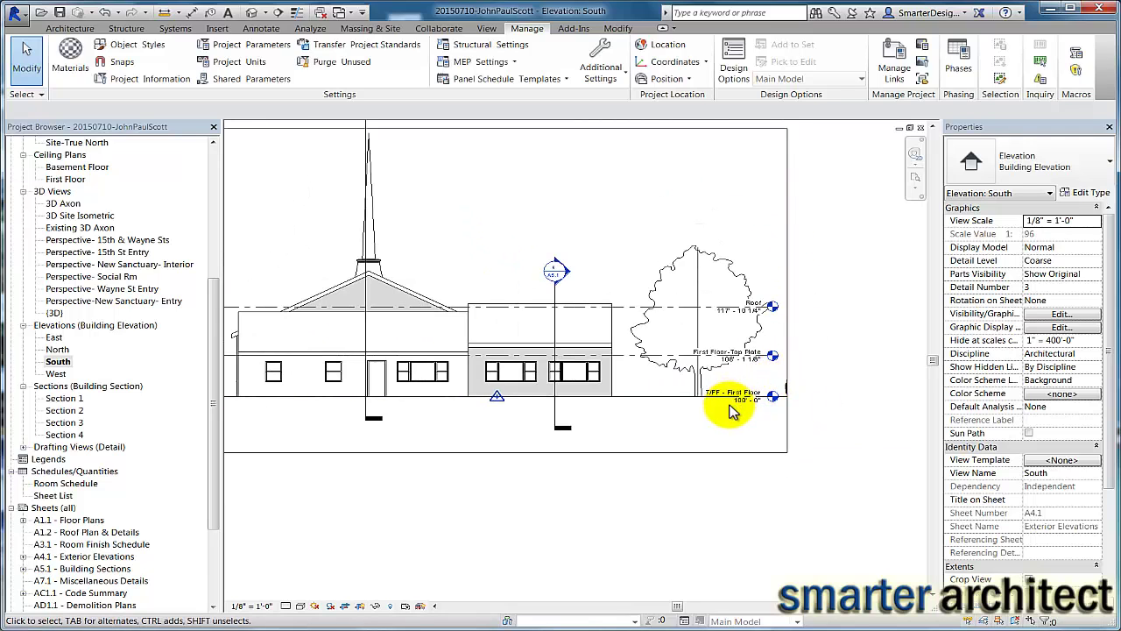
pyautogui.scroll(-1, 692, 405)
pyautogui.moveTo(701, 408); pyautogui.dragTo(725, 395, button='middle')
pyautogui.scroll(1, 725, 394)
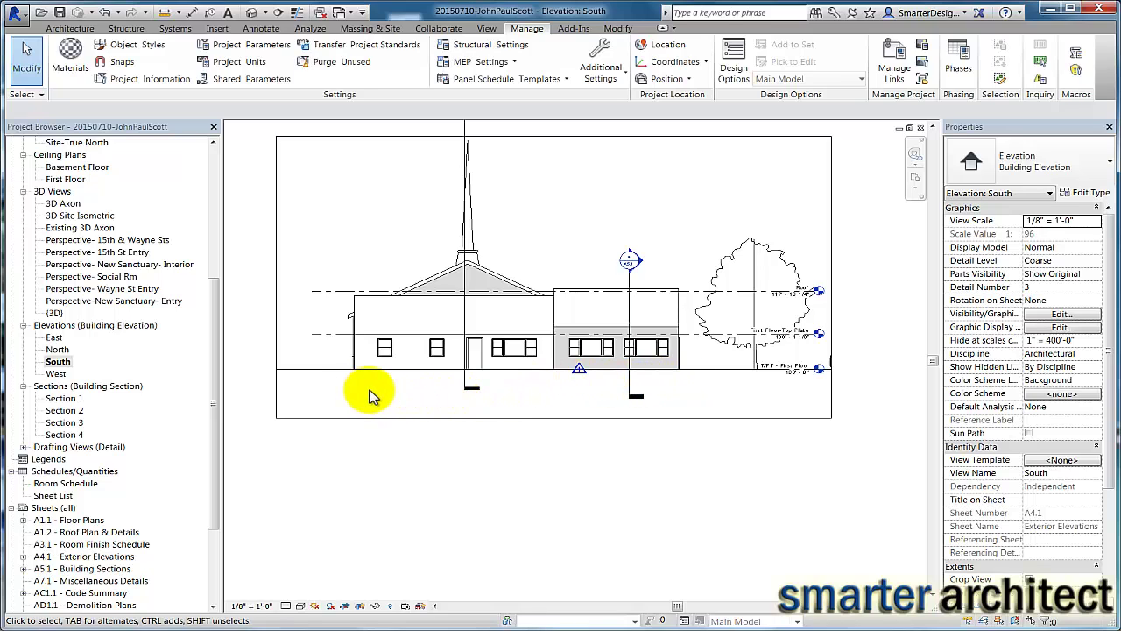
pyautogui.scroll(-3, 385, 401)
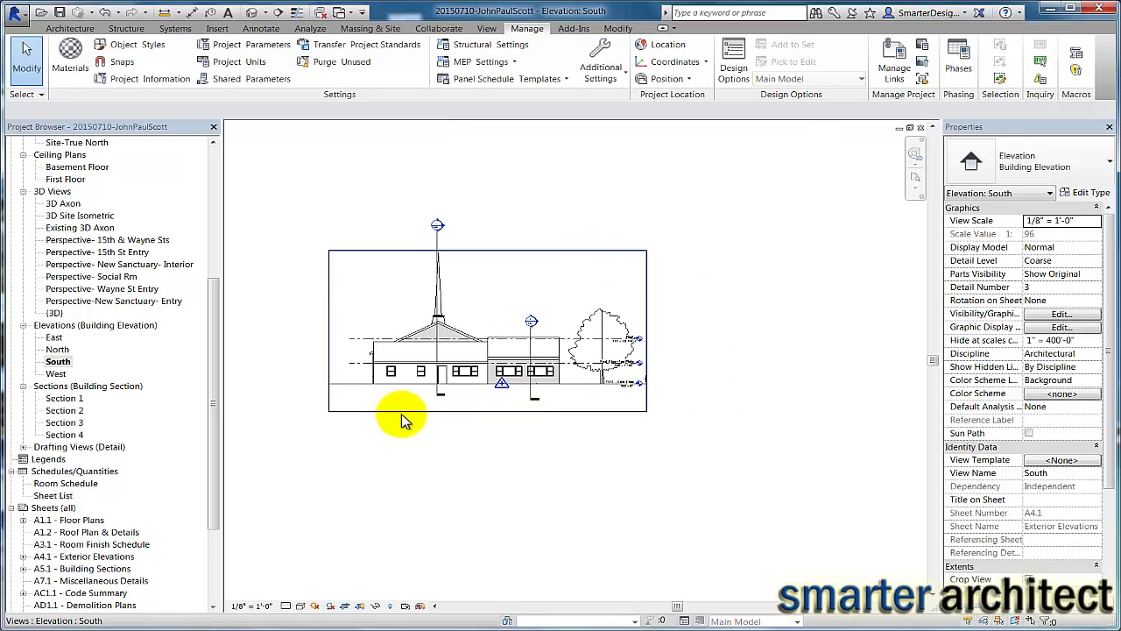
# Step: Move the lowered project base point 100 feet back up so First Floor reads 0'-0"
pyautogui.click(512, 408)
pyautogui.moveTo(512, 408); pyautogui.dragTo(518, 345, button='middle')
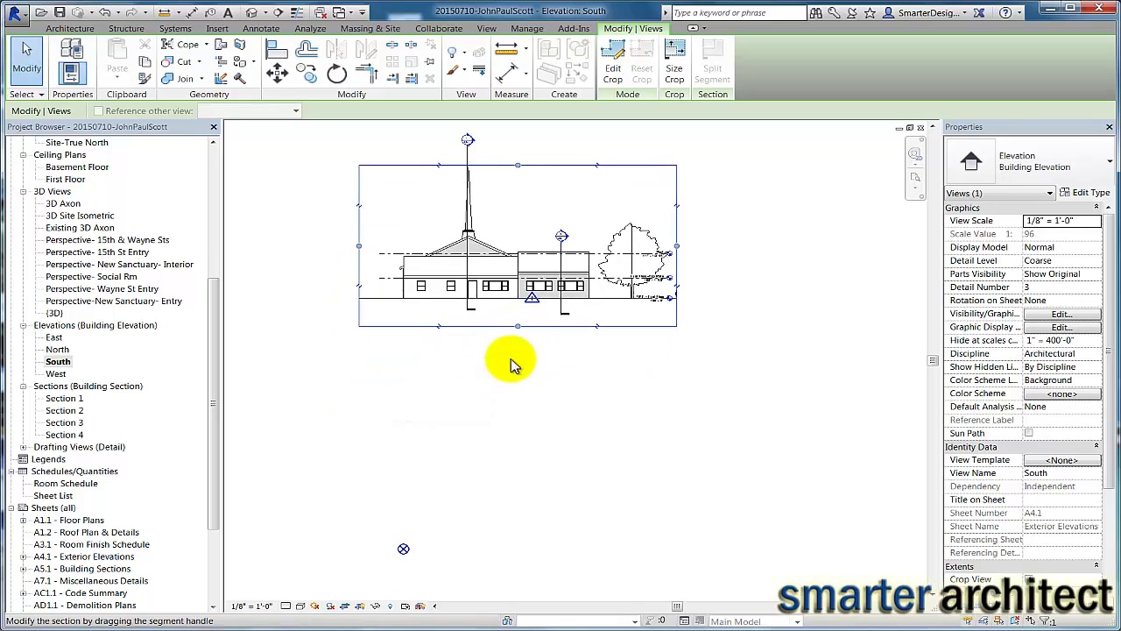
pyautogui.click(403, 552)
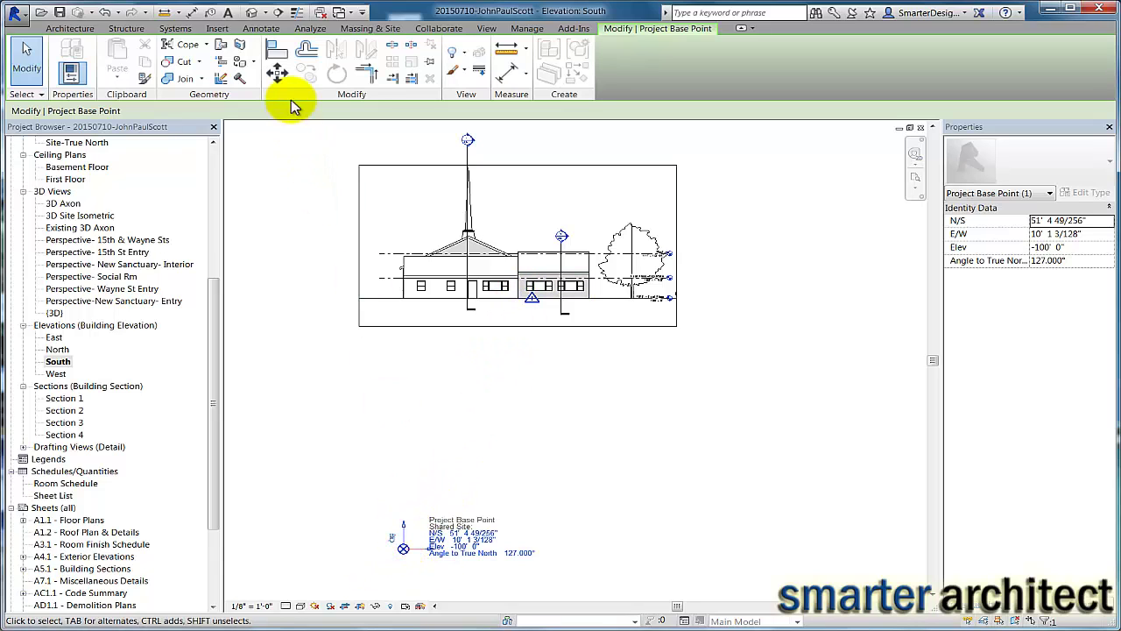
pyautogui.click(277, 75)
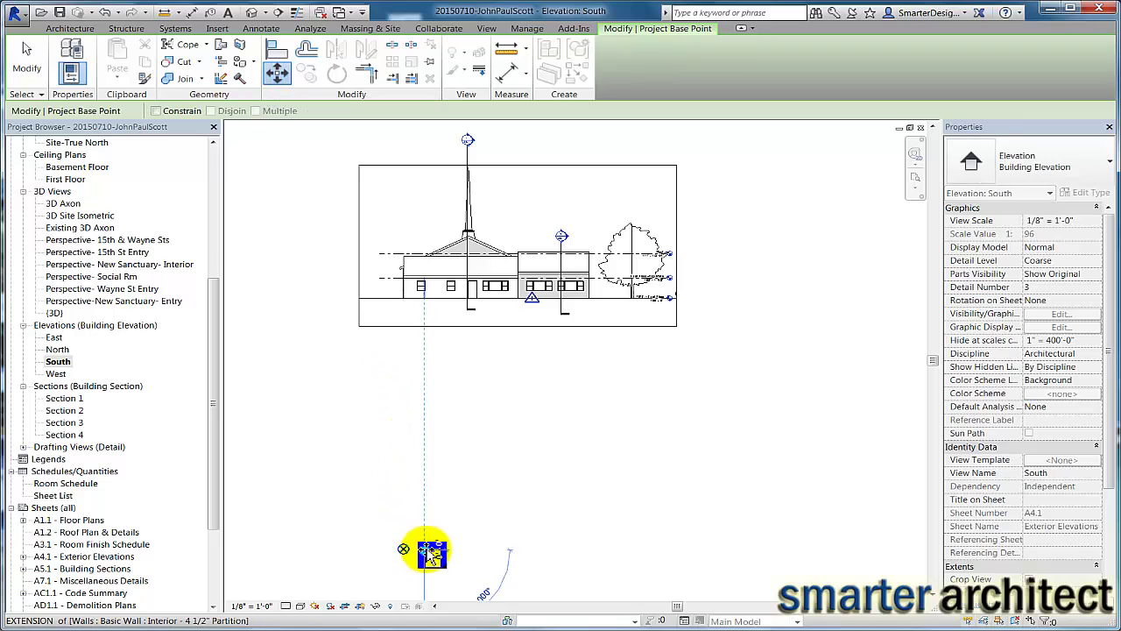
pyautogui.click(425, 547)
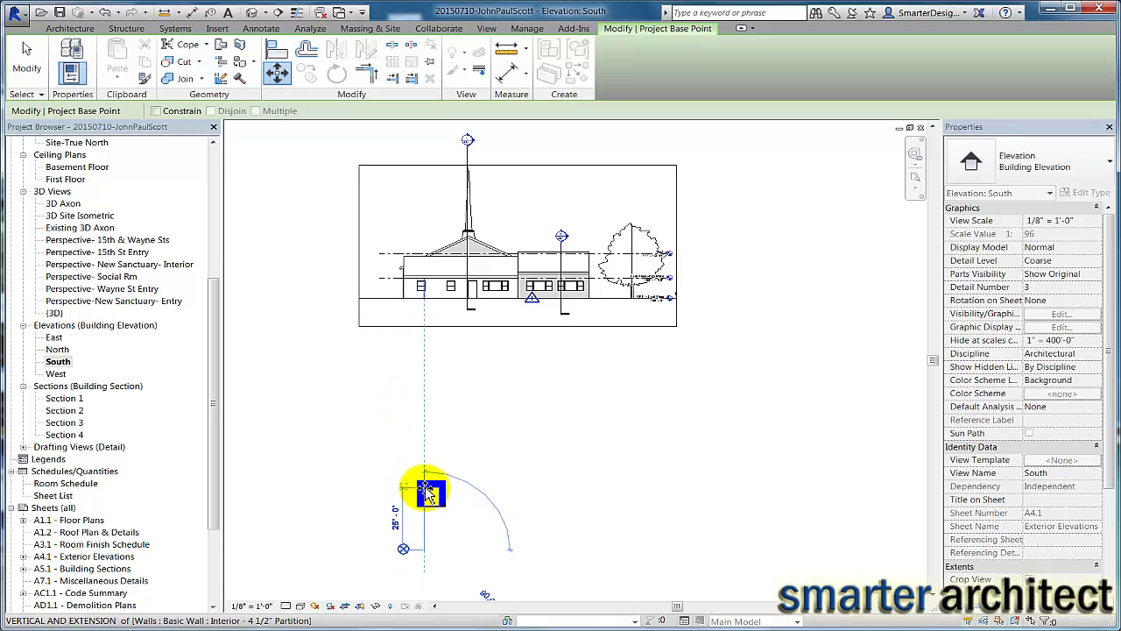
pyautogui.write('100')
pyautogui.press('Return')
pyautogui.scroll(2, 652, 289)
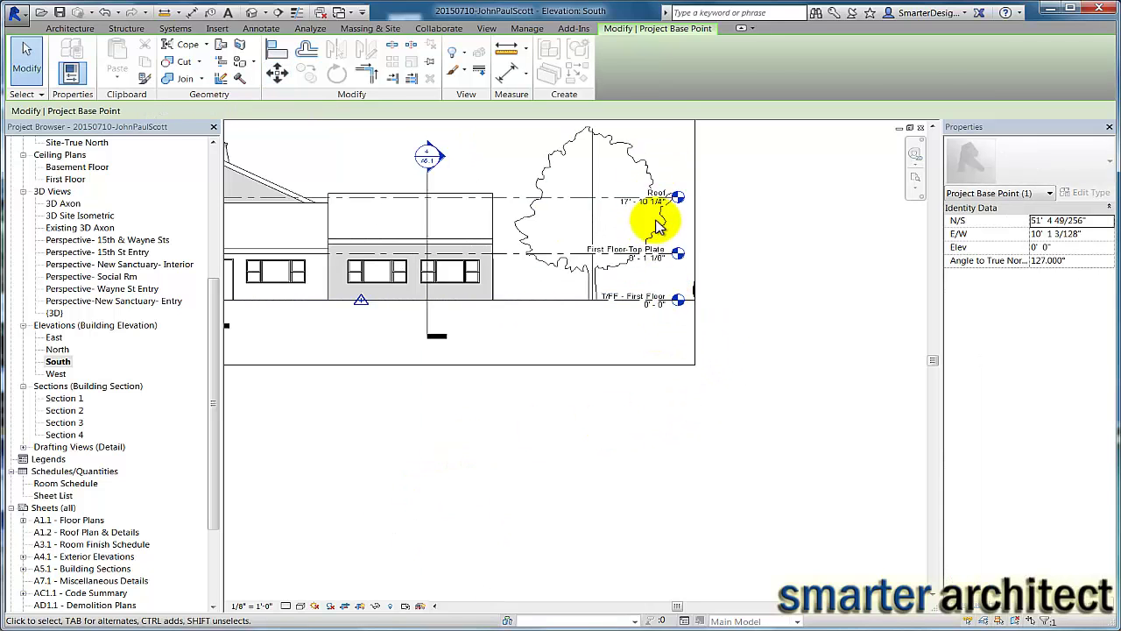
pyautogui.scroll(2, 656, 188)
pyautogui.scroll(-2, 671, 280)
pyautogui.scroll(-3, 727, 376)
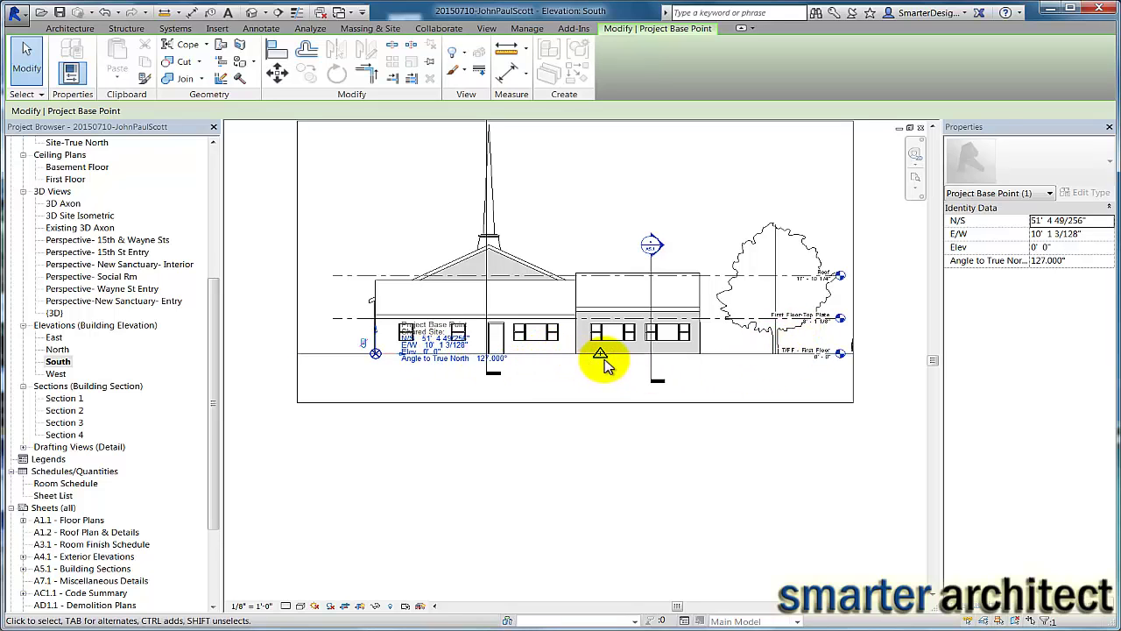
# Step: Select the survey point, then switch to the Site-True North floor plan
pyautogui.click(601, 359)
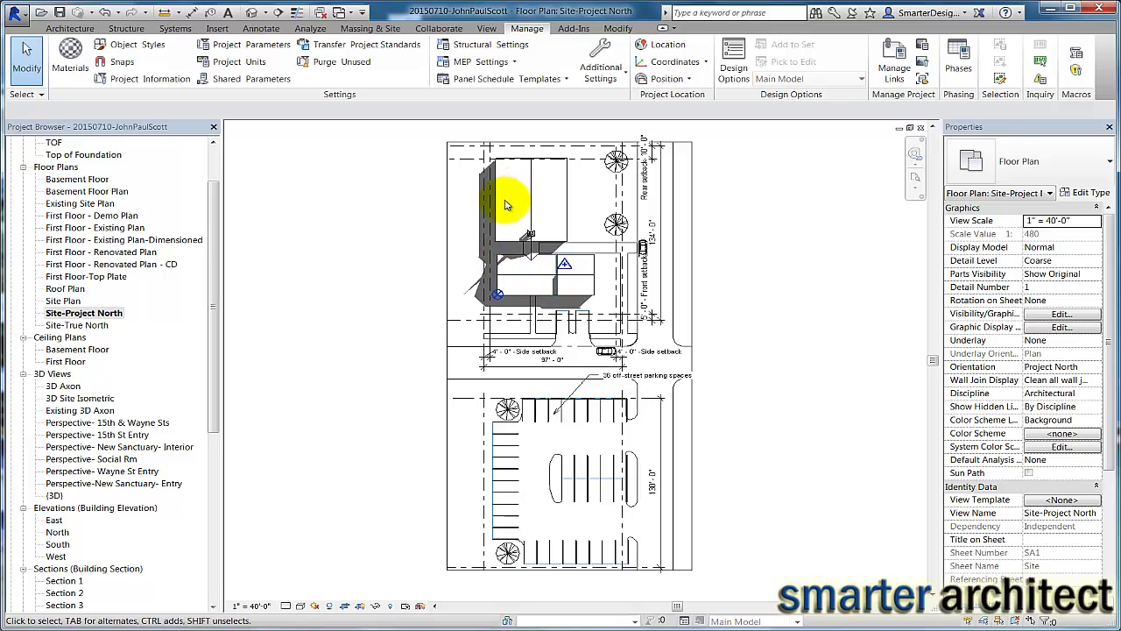
pyautogui.scroll(3, 499, 202)
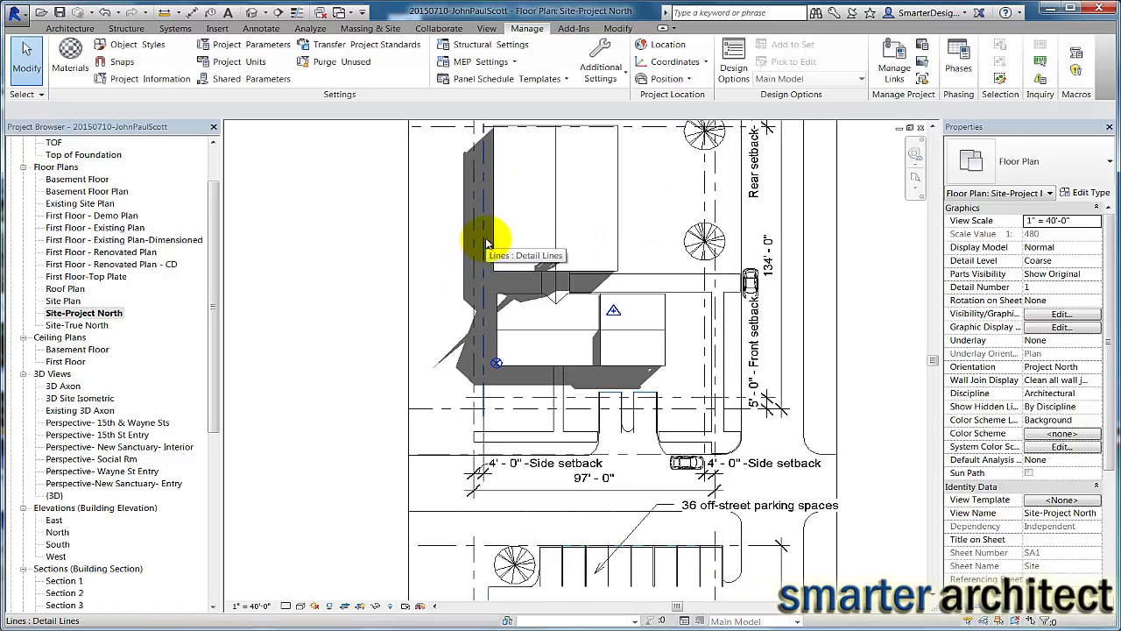
pyautogui.doubleClick(88, 325)
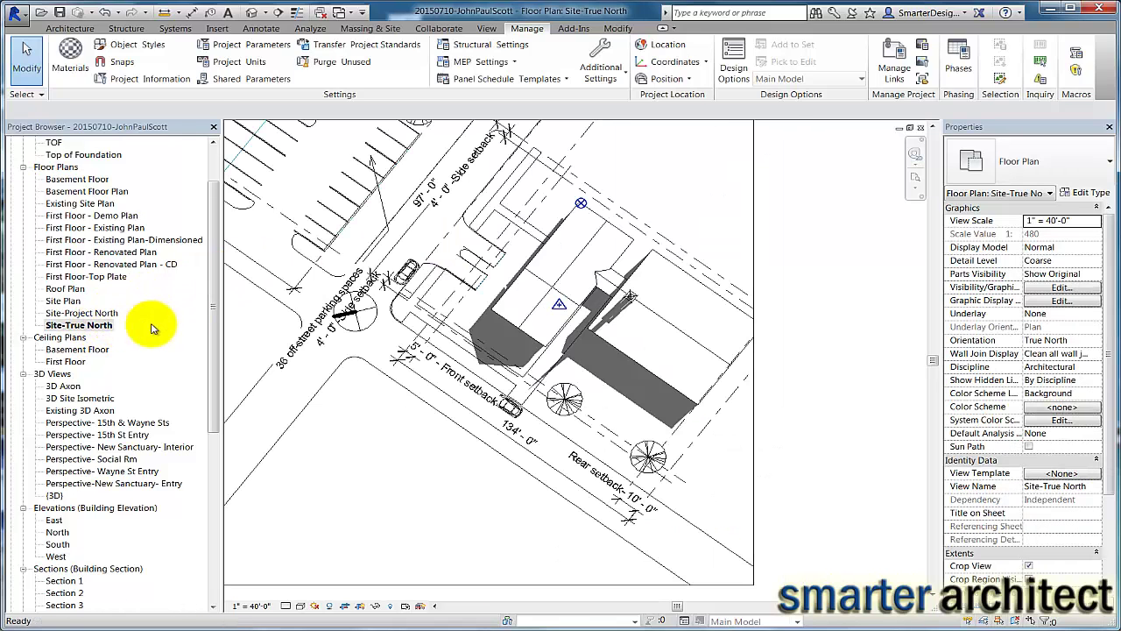